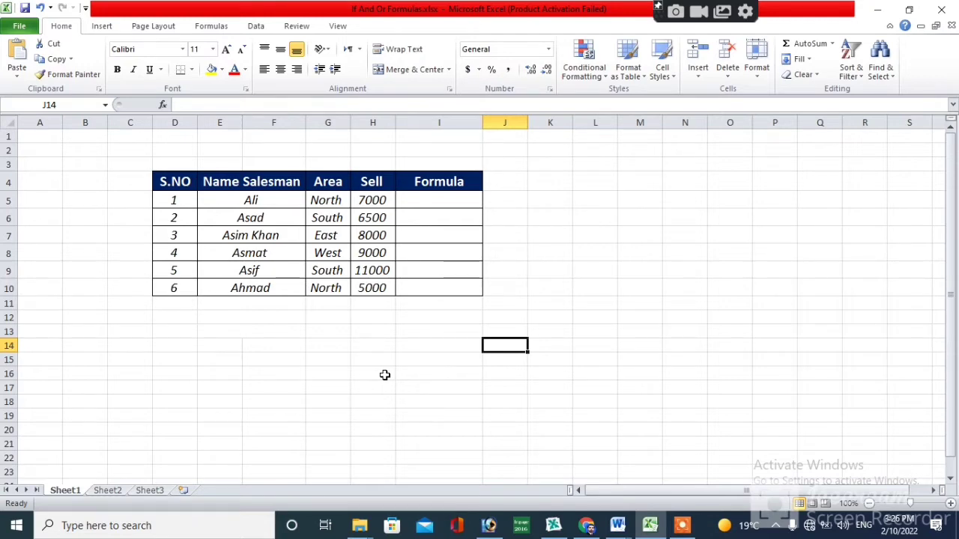
- Merge and center the range N4:Q6 beside the salesman table for a heading
click(631, 319)
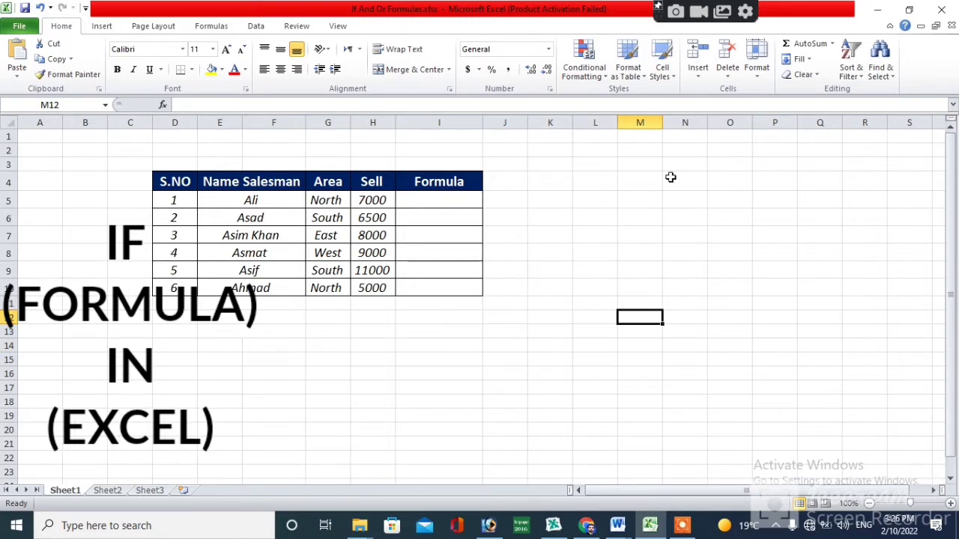
drag(670, 178, 806, 217)
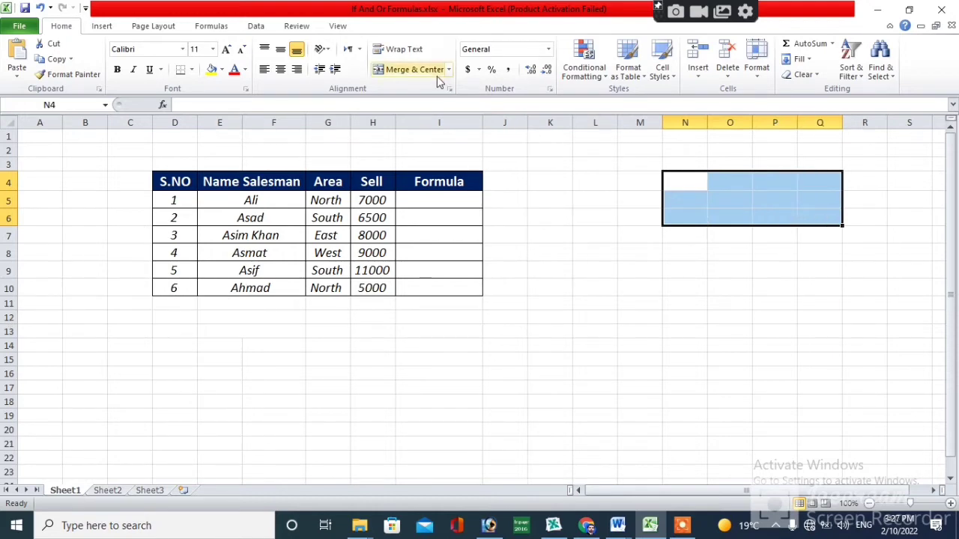
click(412, 69)
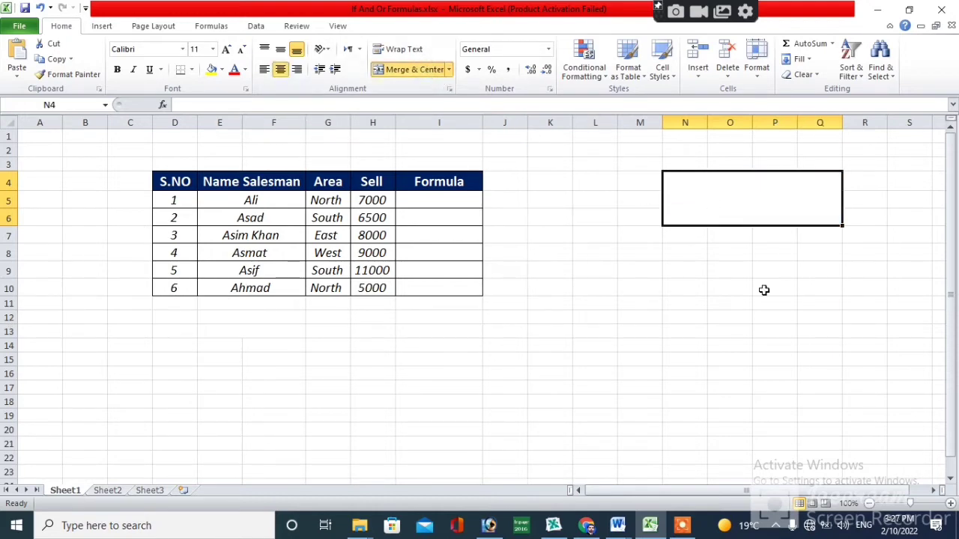
click(884, 344)
click(745, 208)
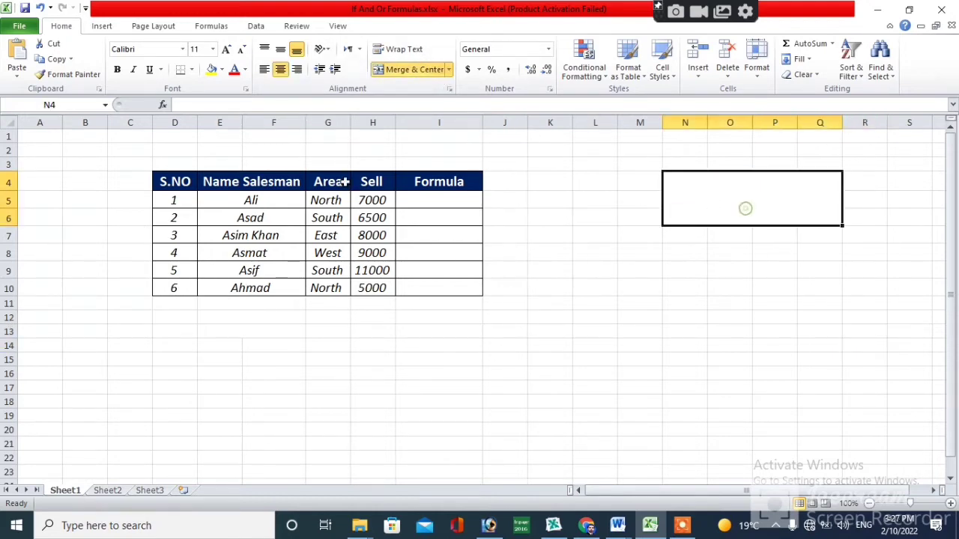
- Set the merged heading cell N4 to bold with a font size of 48
click(228, 50)
click(228, 50)
click(228, 50)
click(228, 50)
click(228, 50)
click(228, 51)
click(228, 50)
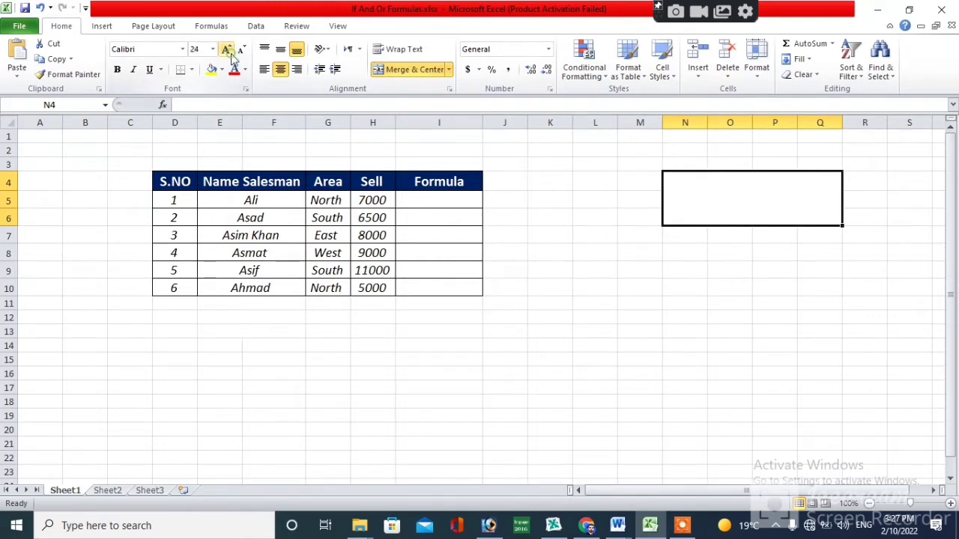
click(228, 50)
click(117, 69)
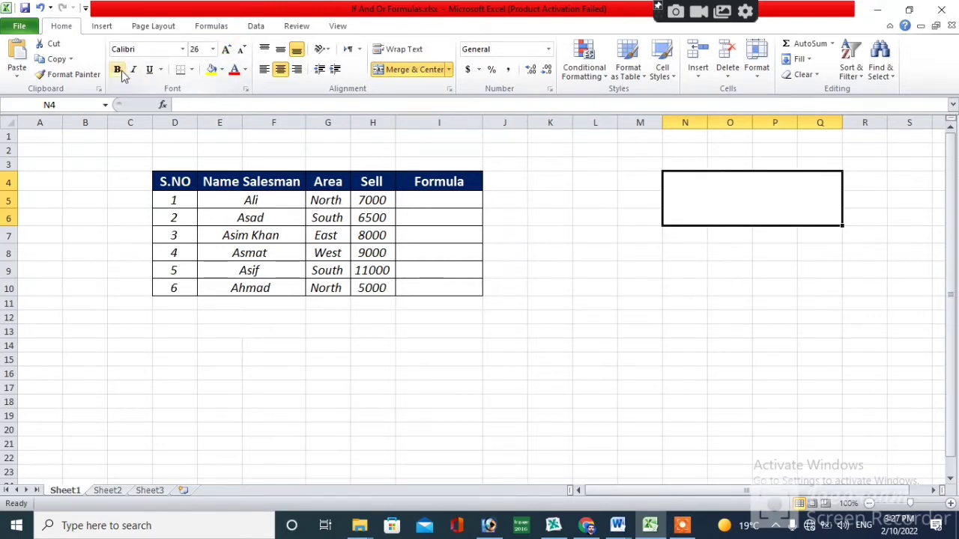
click(226, 50)
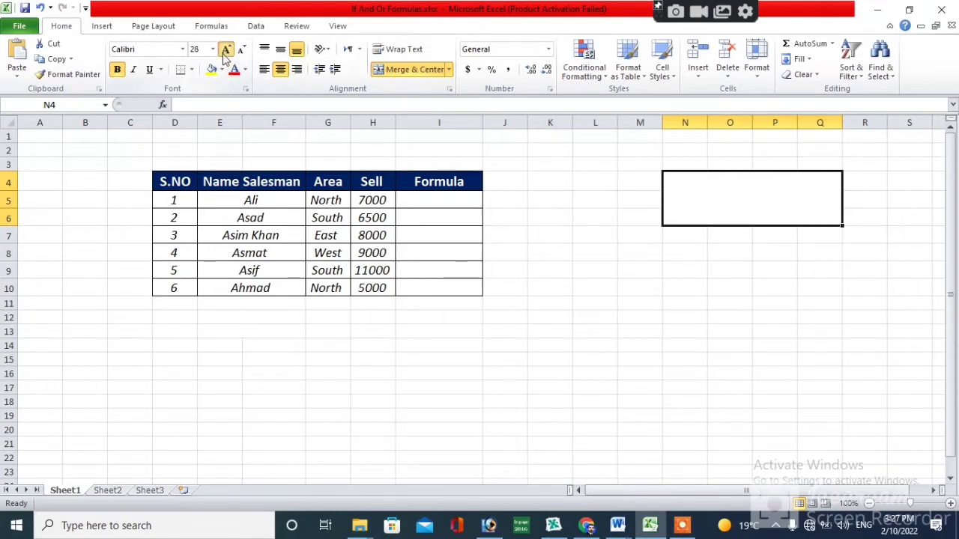
click(225, 49)
click(226, 49)
click(737, 206)
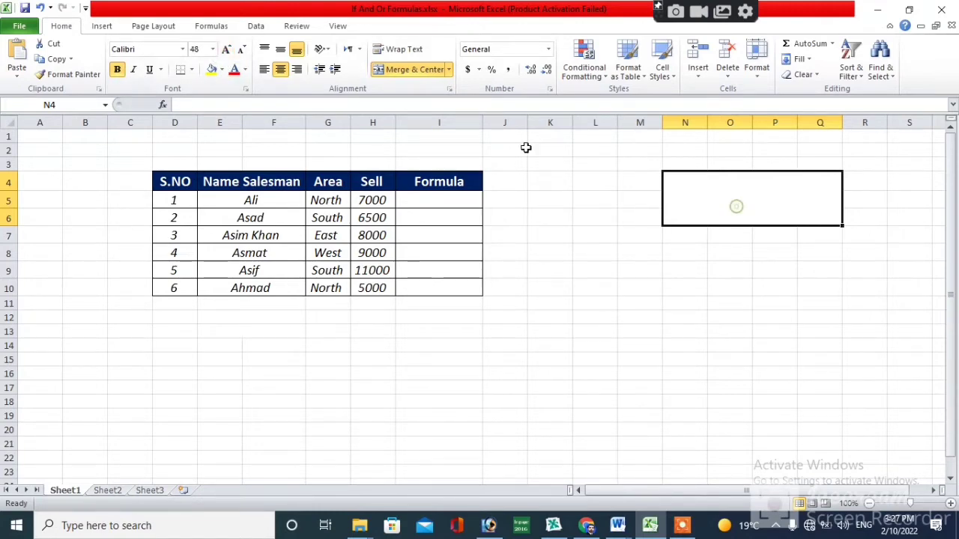
- Fill the merged heading cell N4 with yellow and enter the text IF
click(211, 75)
click(687, 281)
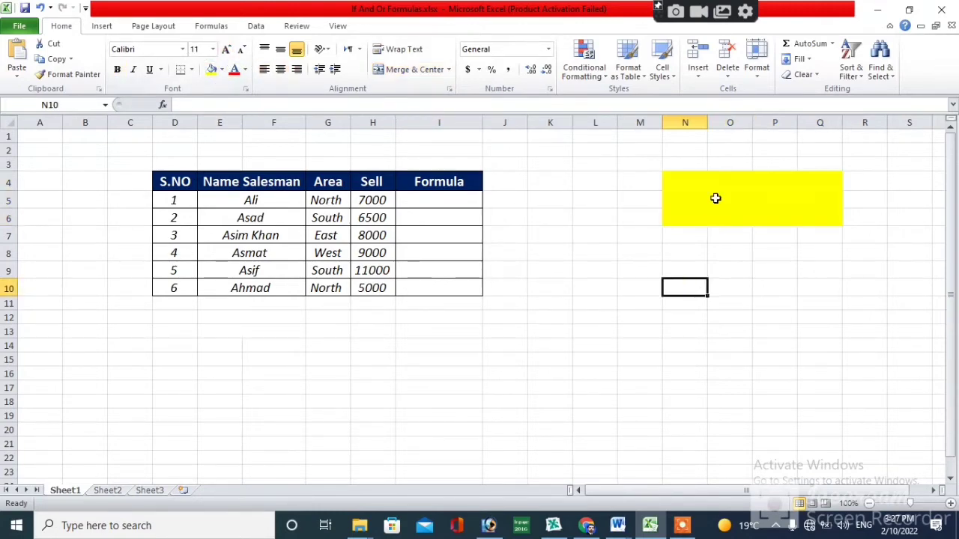
click(716, 201)
text(IF)
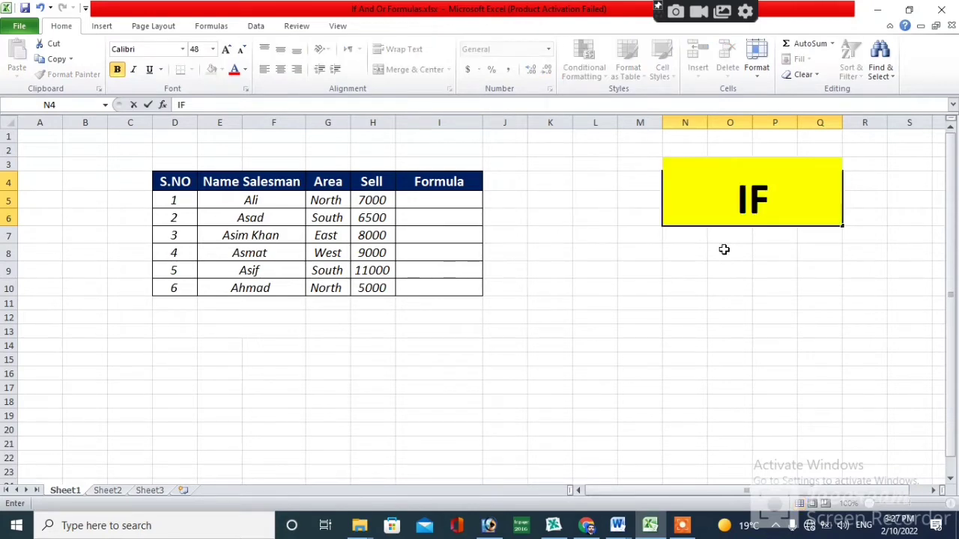
click(740, 267)
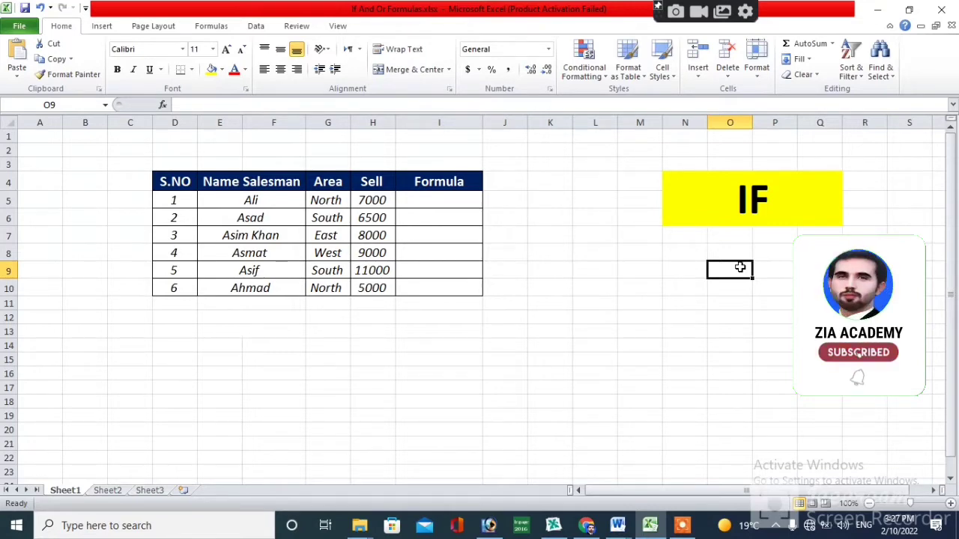
click(683, 315)
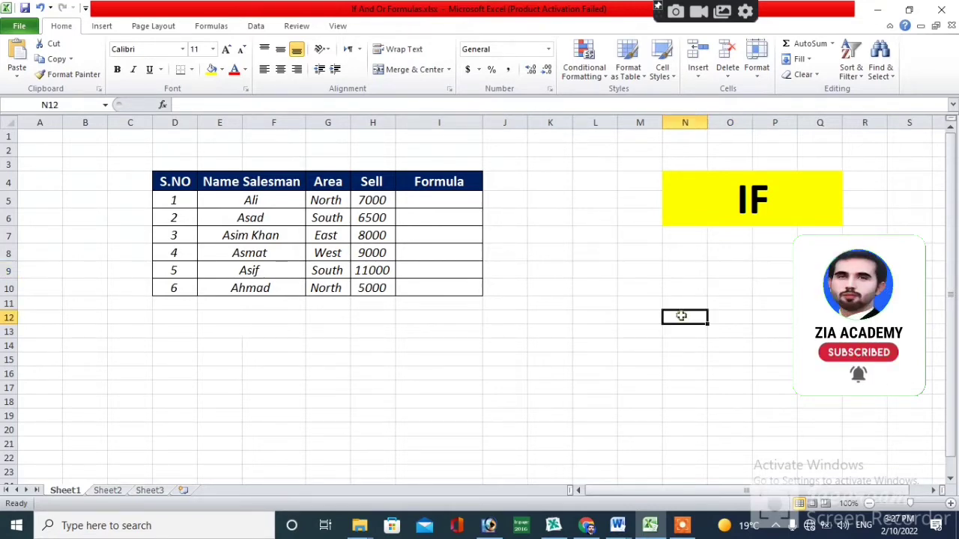
- Merge and center the range N9:Q10 below the IF heading
click(431, 197)
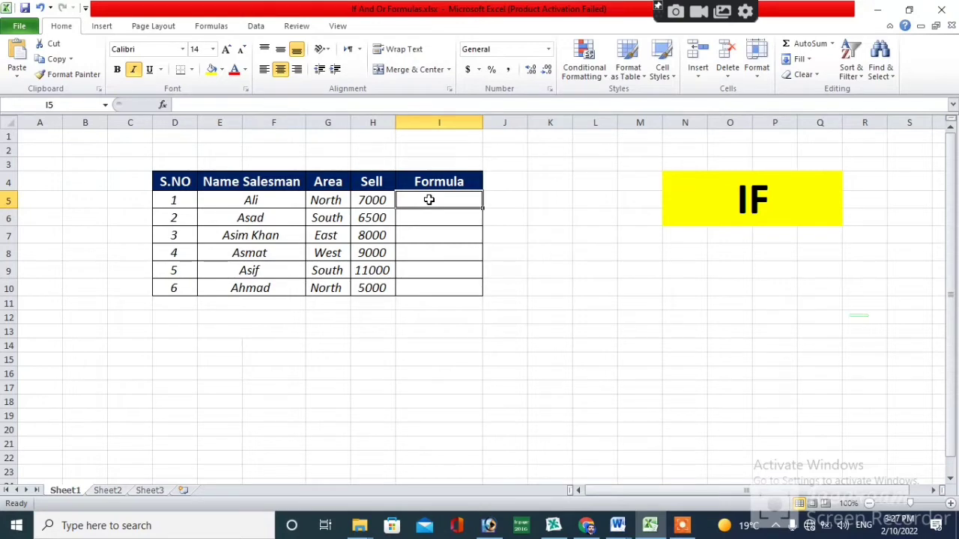
click(787, 371)
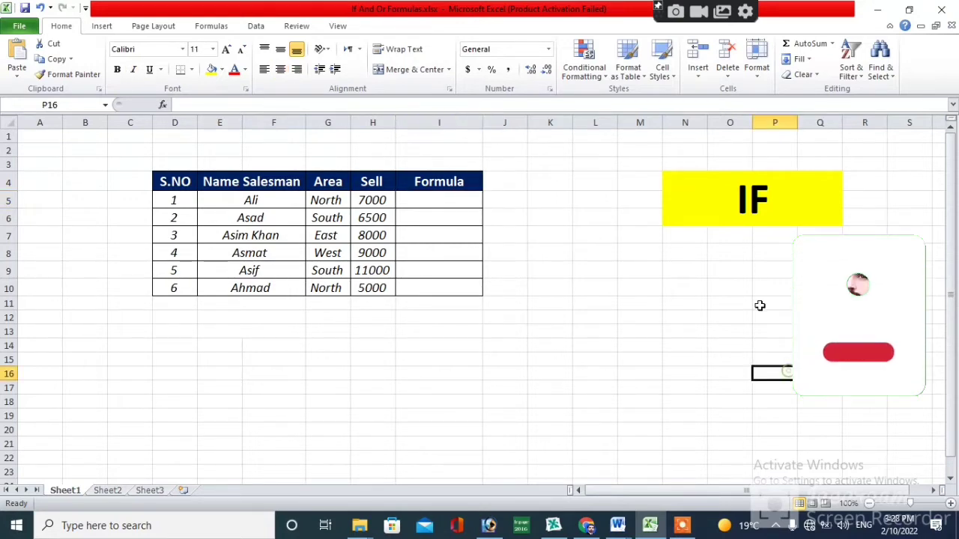
drag(680, 268, 819, 287)
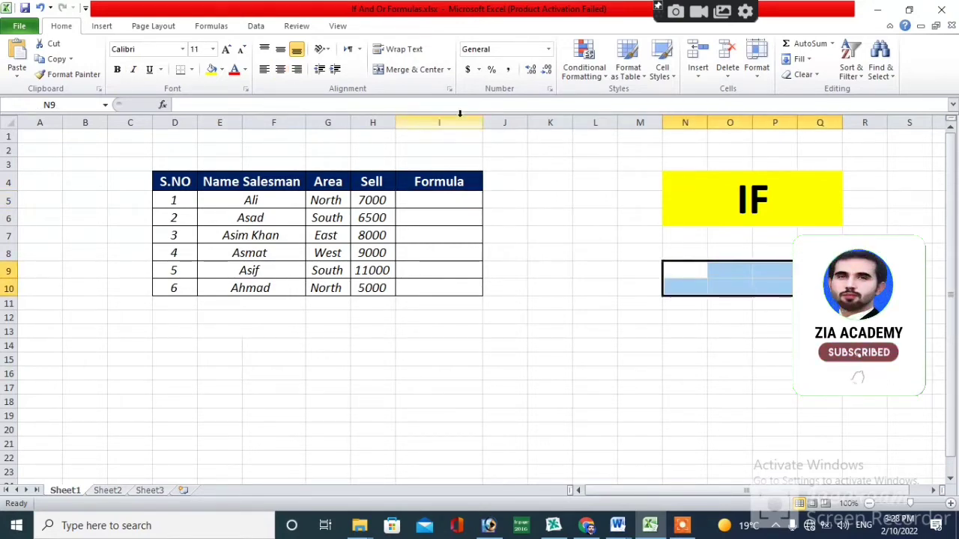
click(404, 70)
click(643, 358)
click(715, 270)
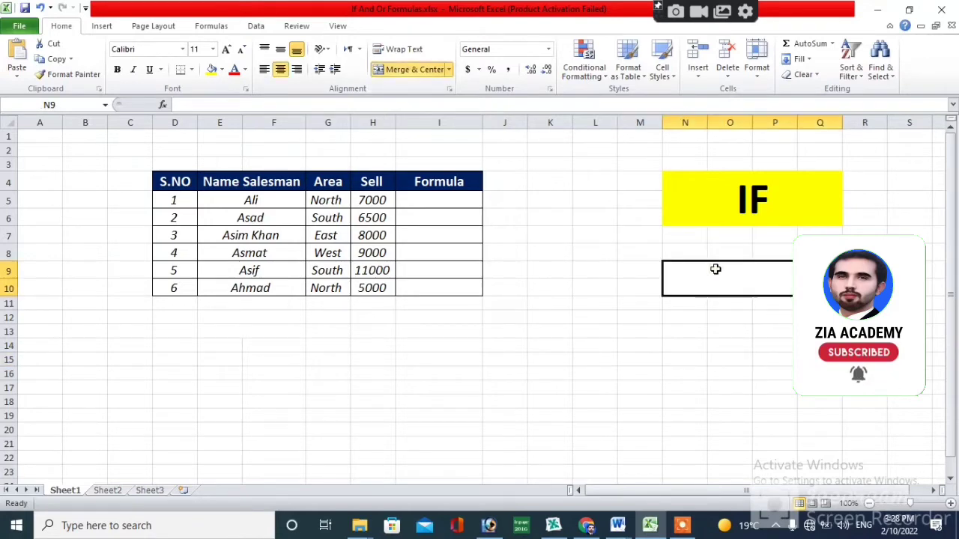
- Enter the note "7000 Target Achived" in the merged cell N9
text(&)
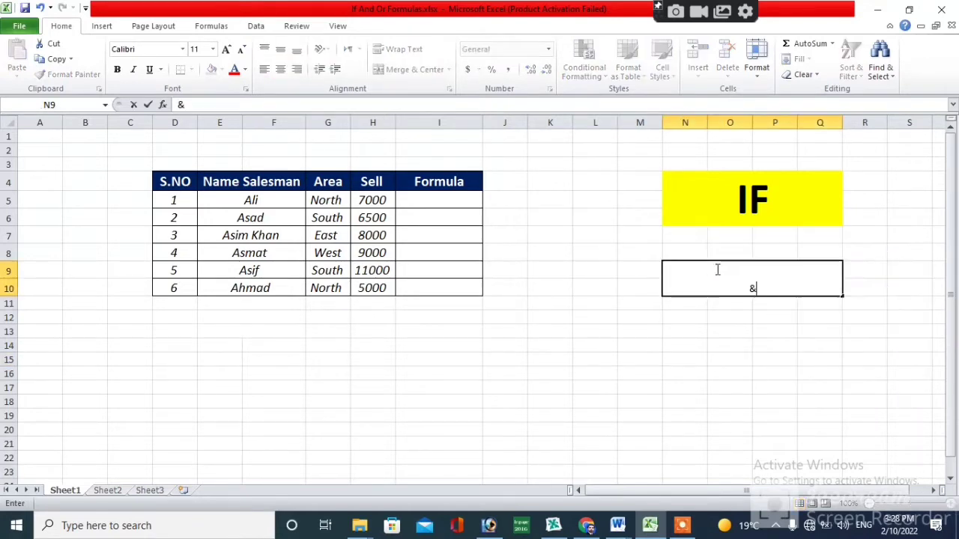
key(BackSpace)
text(700)
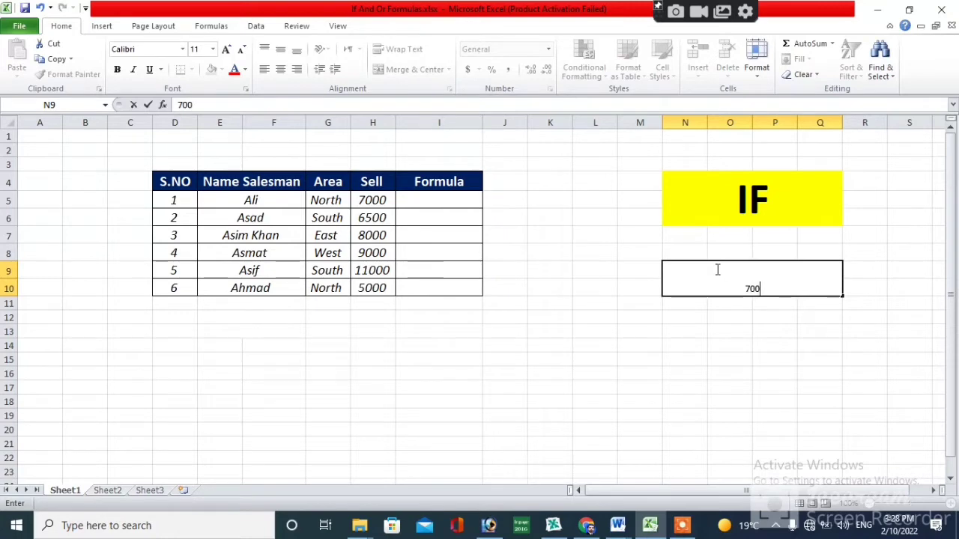
text(0n)
key(BackSpace)
text(Target )
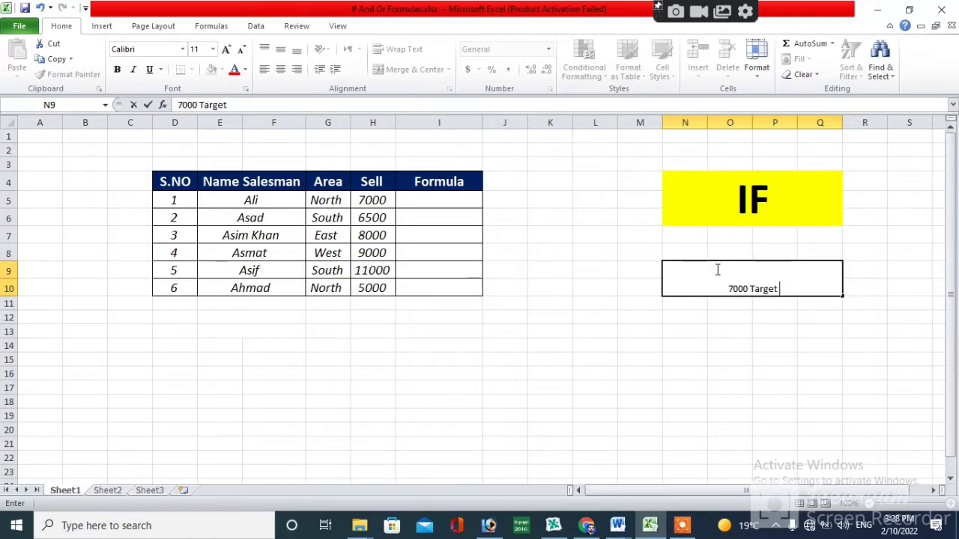
text(Achived)
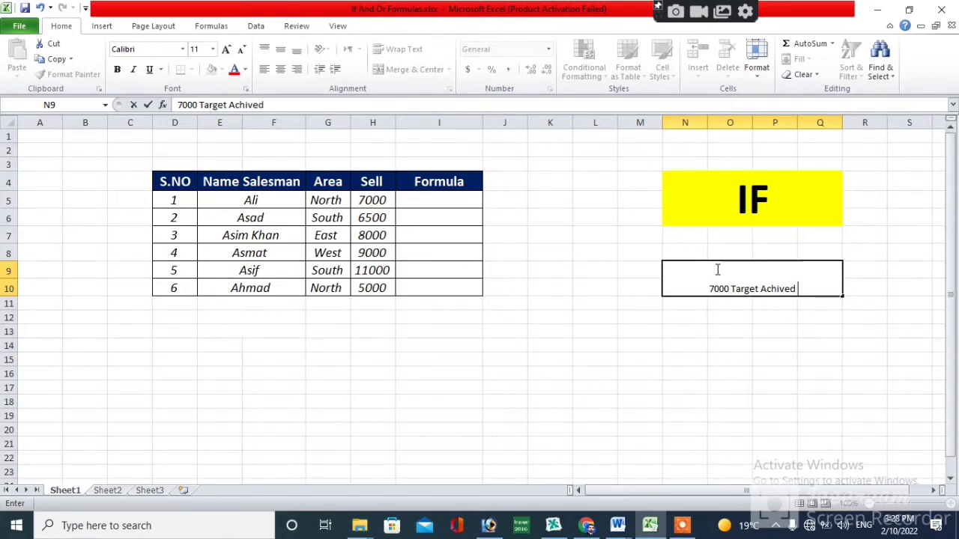
click(747, 379)
- Append "+ 2%" to the end of the target note in cell N9
double_click(759, 287)
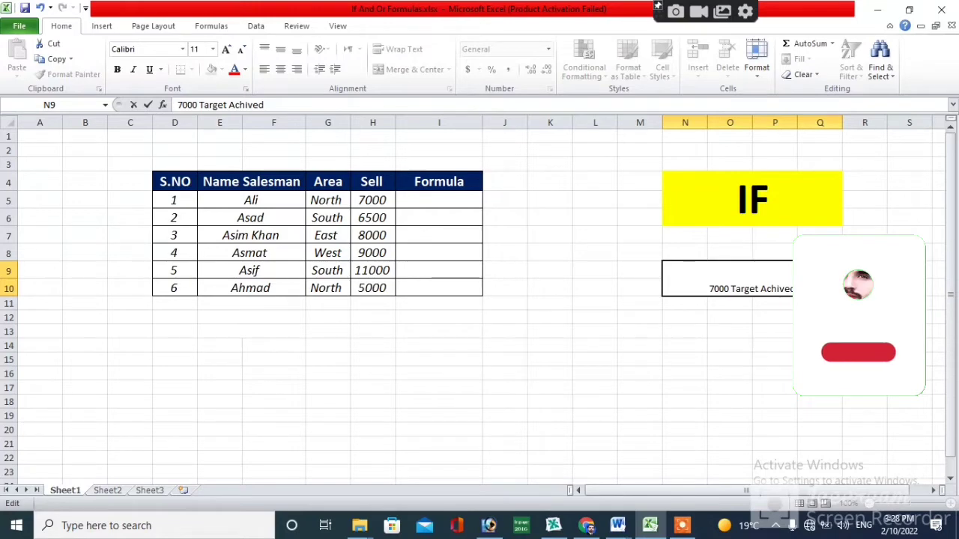
text(+2)
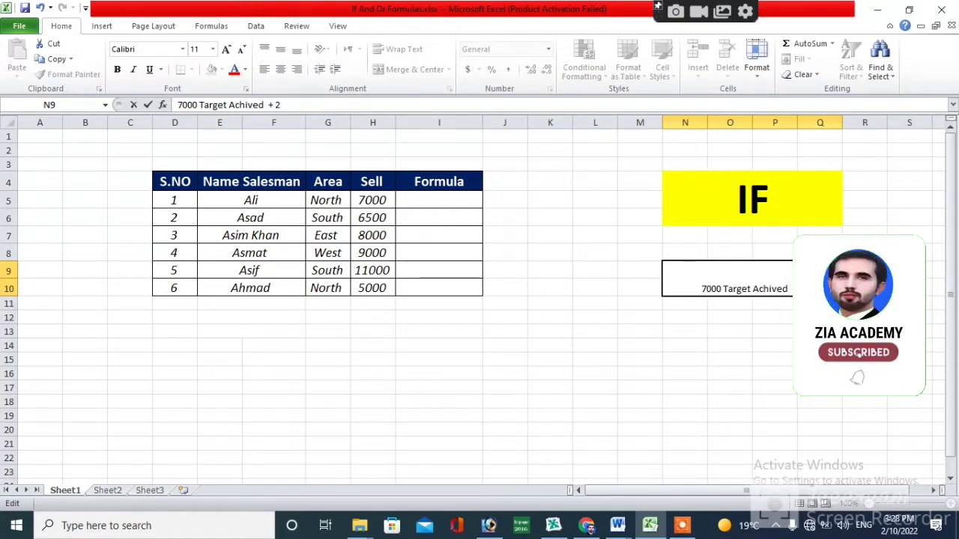
text(5)
key(BackSpace)
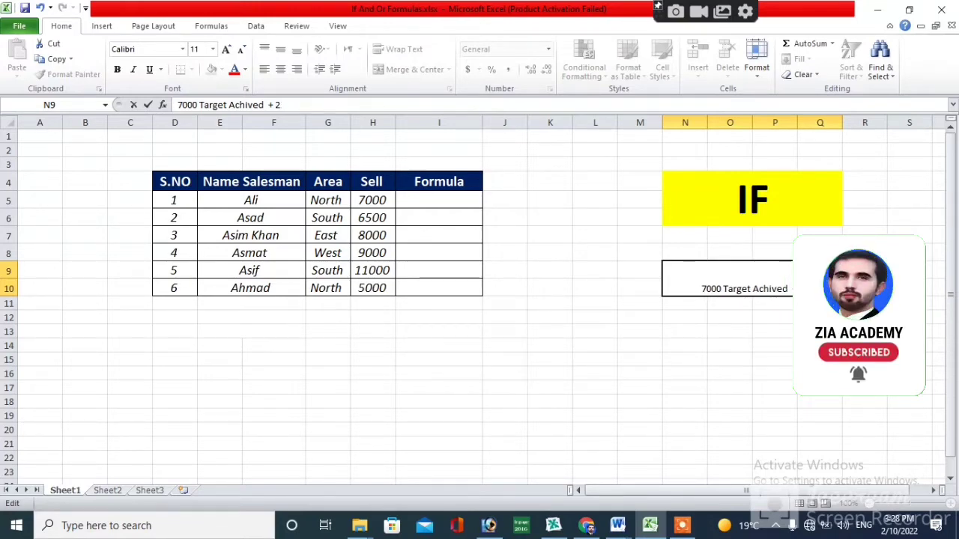
text(%)
click(724, 409)
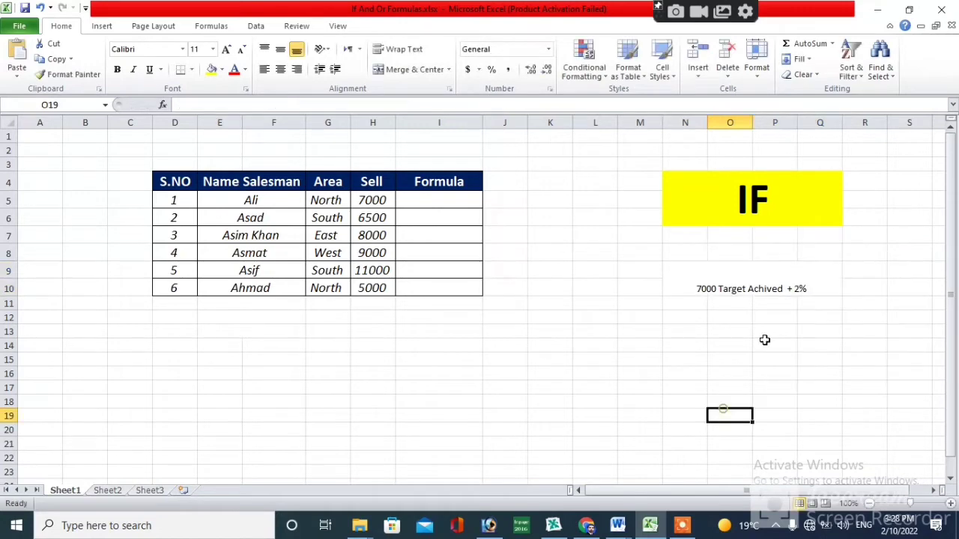
- Align the target note in N9 vertically to the middle and set its font size to 16
click(766, 272)
click(280, 49)
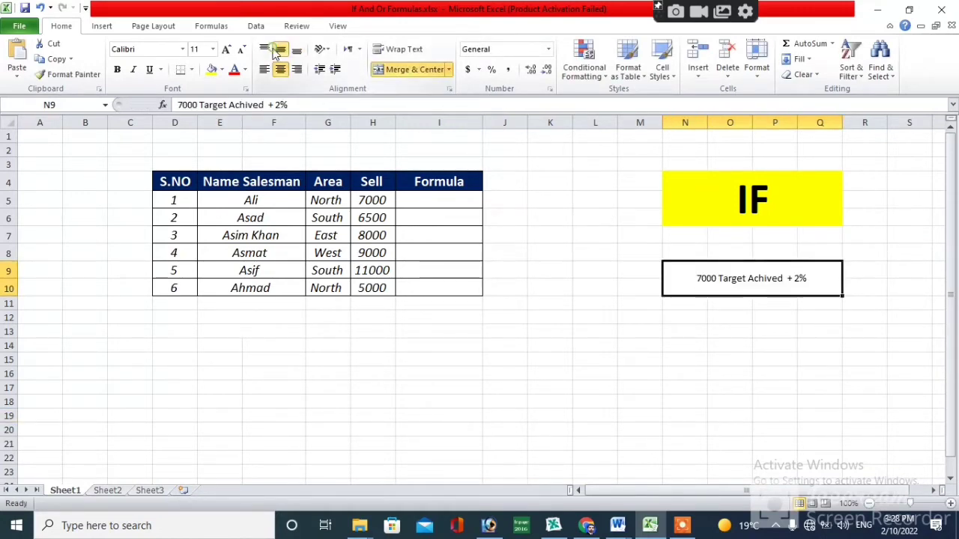
click(227, 49)
click(227, 49)
click(227, 49)
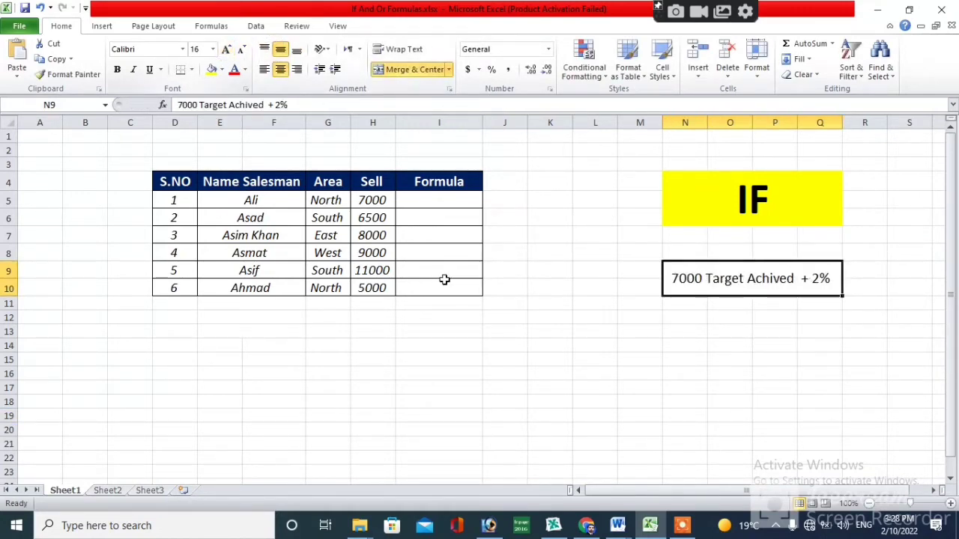
click(560, 368)
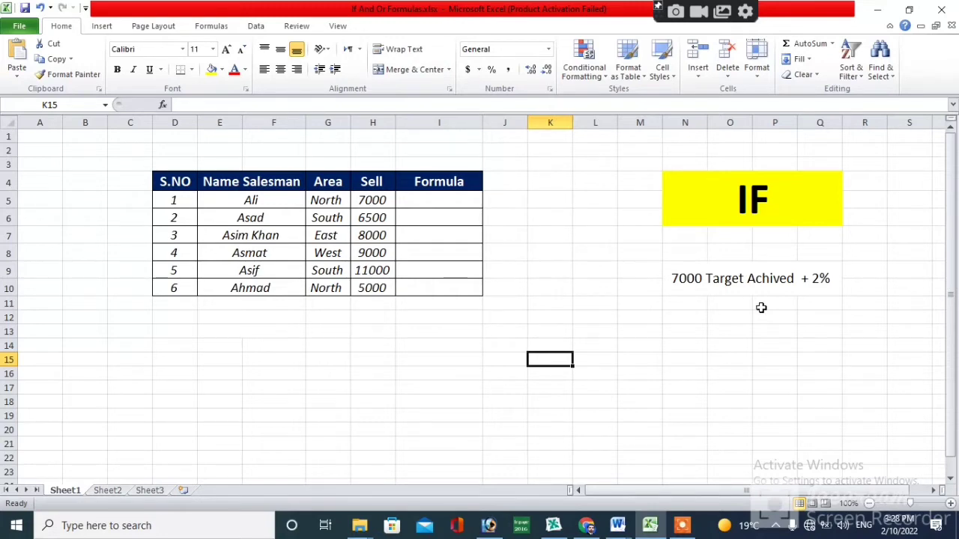
- Start an IF formula in cell I5 with the logical test H5=>7000
click(465, 202)
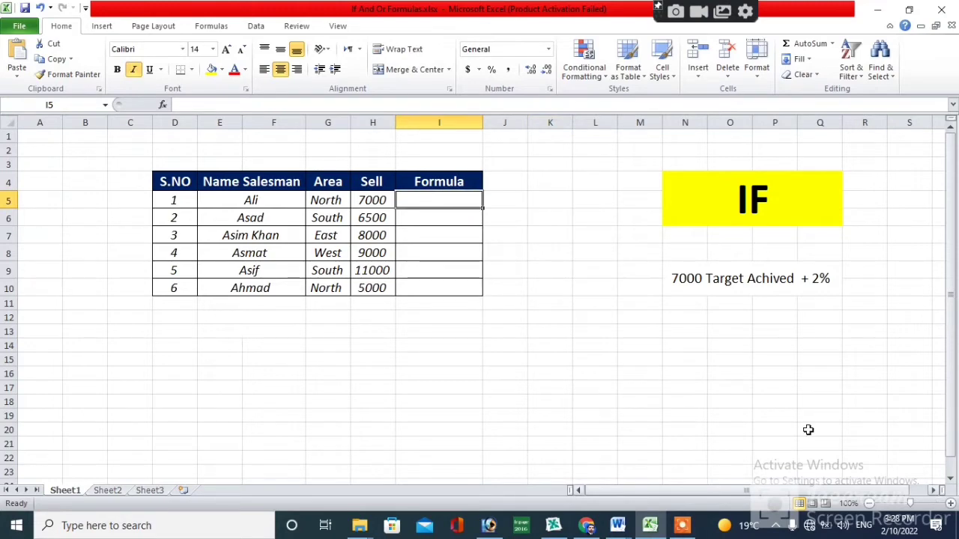
text(=)
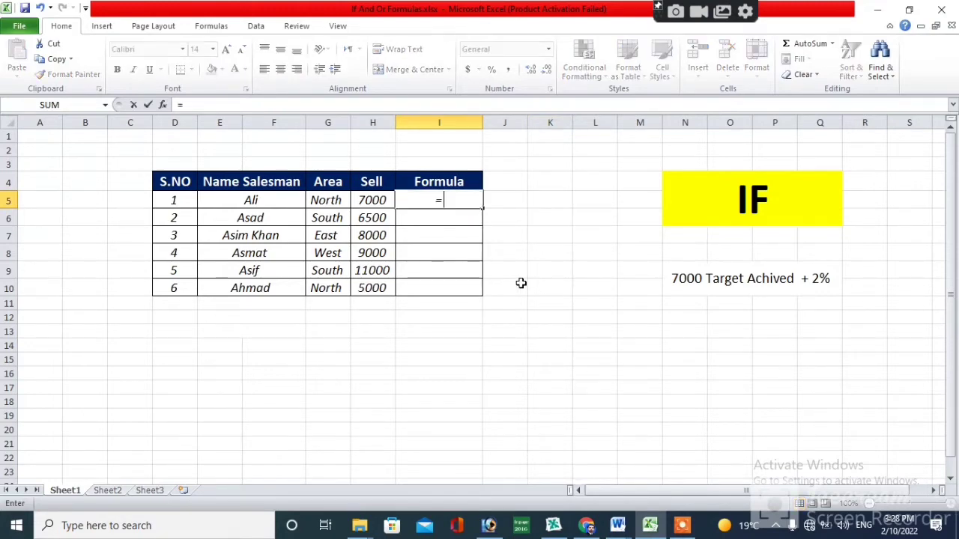
text(if)
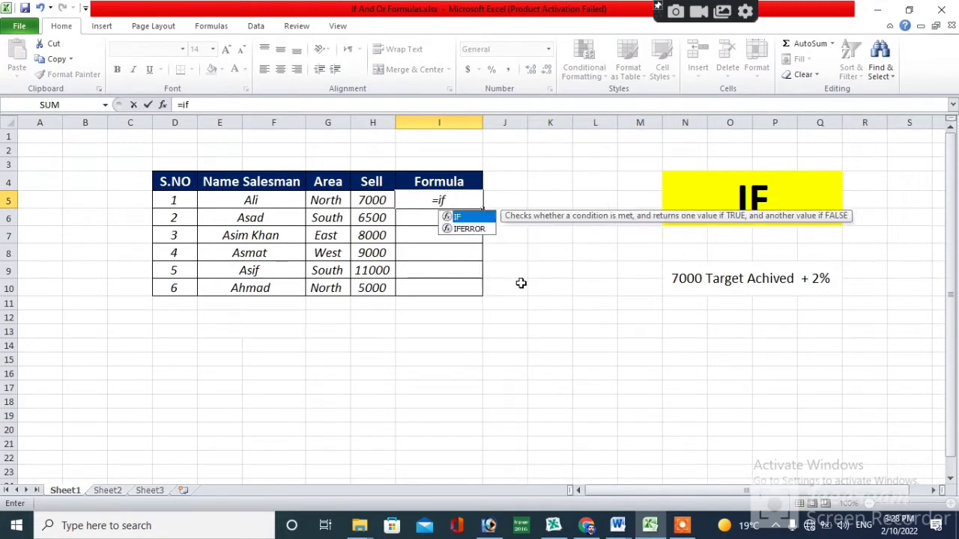
key(Tab)
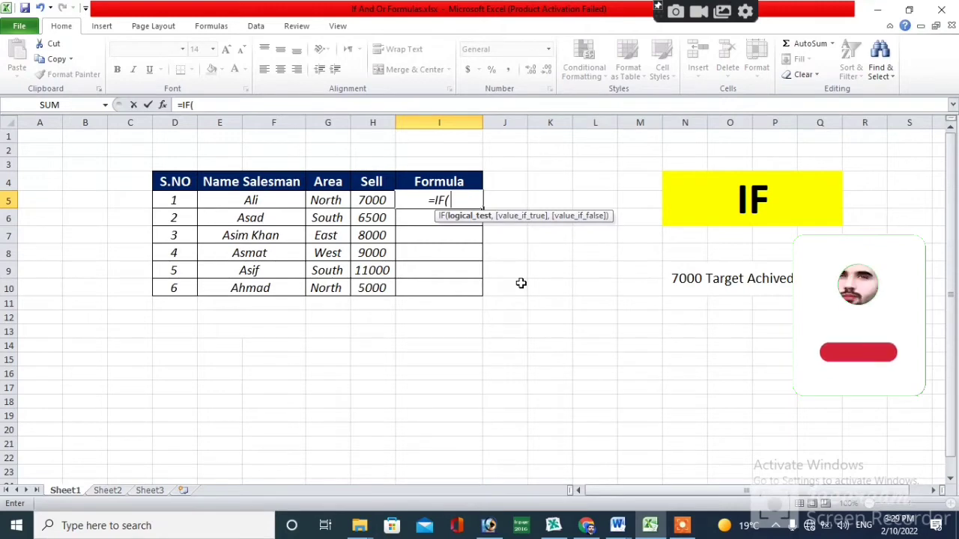
click(378, 204)
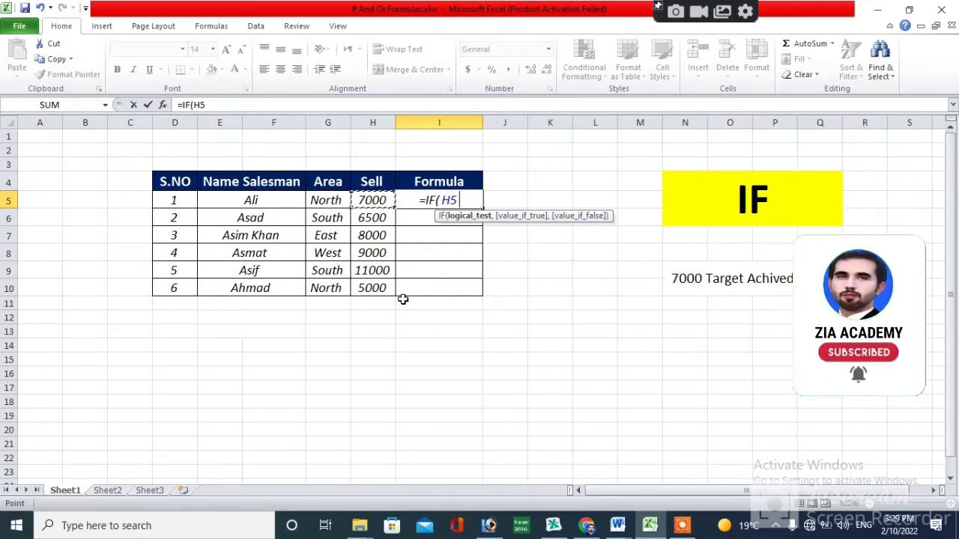
text(=)
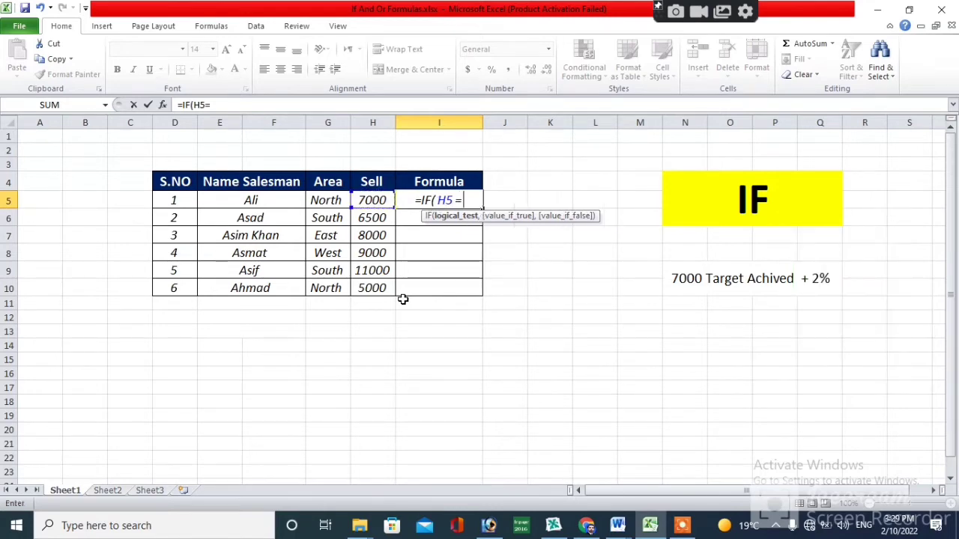
text(>)
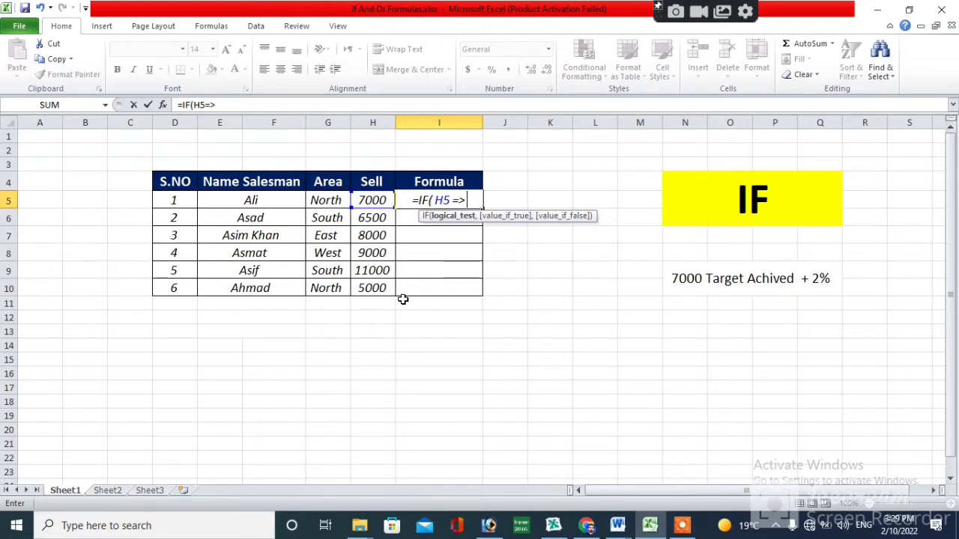
text(7000)
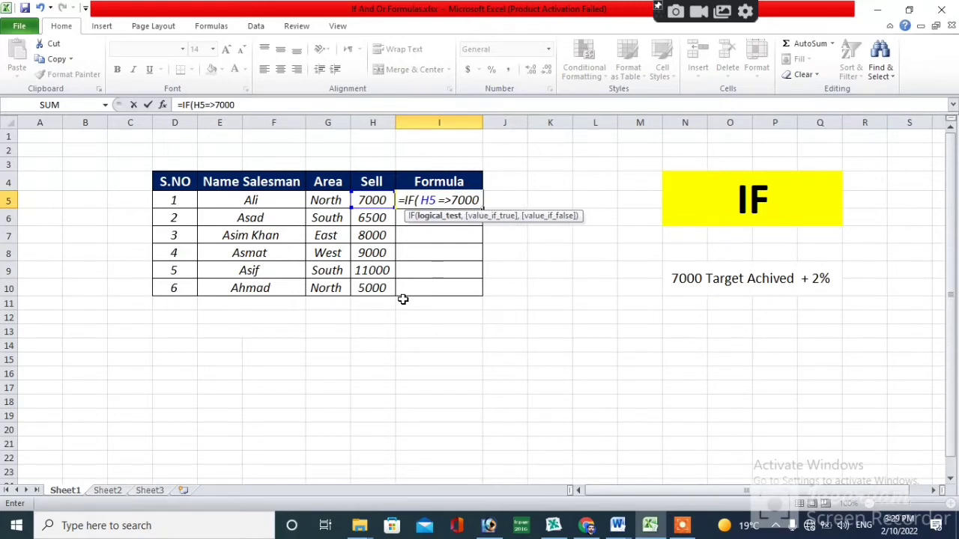
text(,)
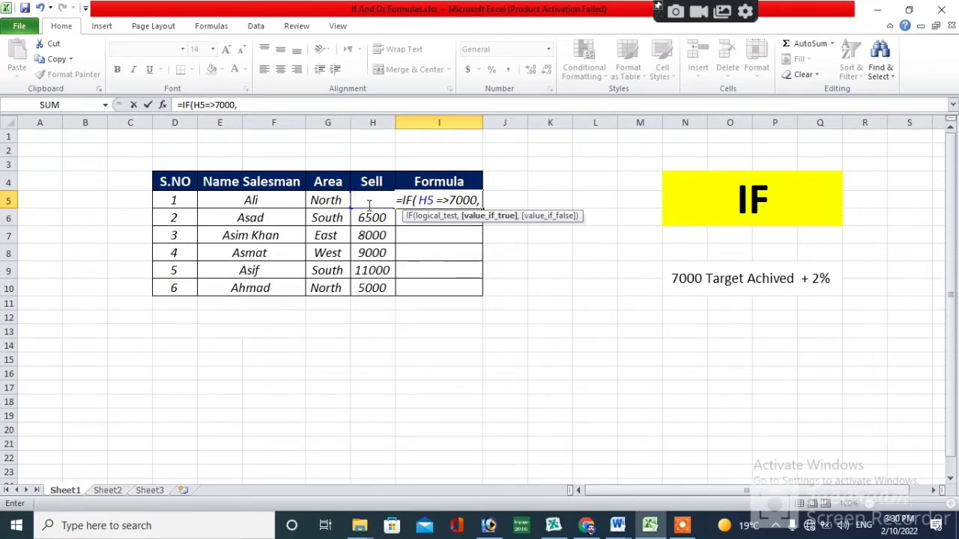
- Set the value-if-true argument of the I5 formula to h5*2%
text(h5)
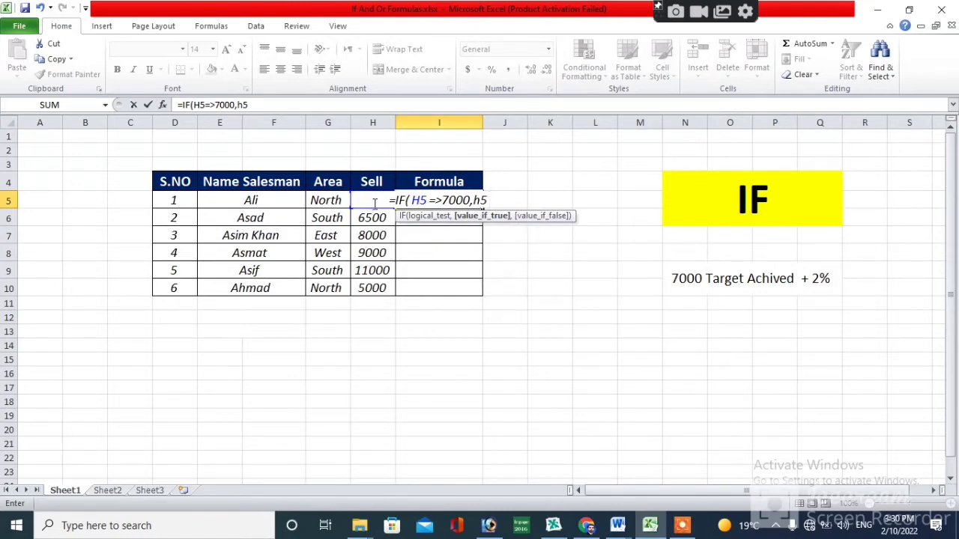
text(*2)
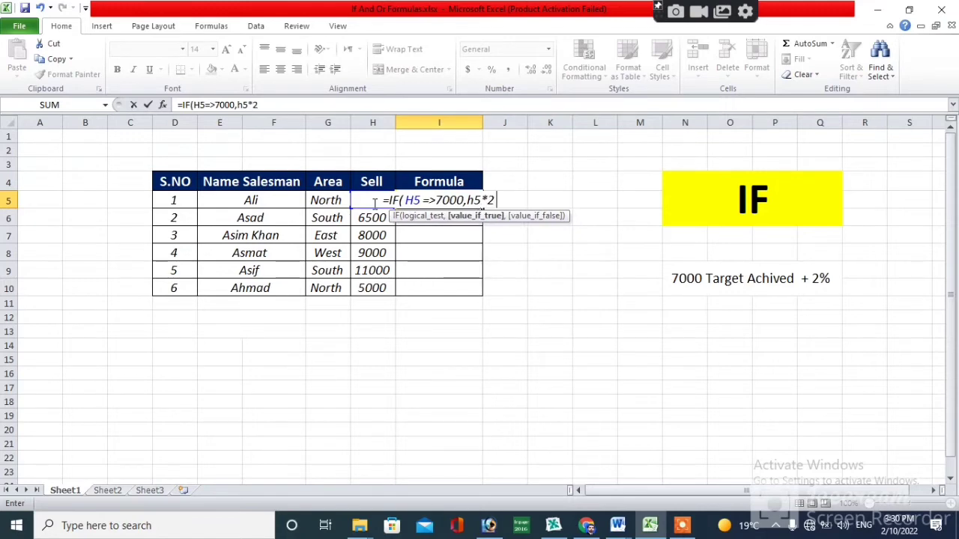
text(%)
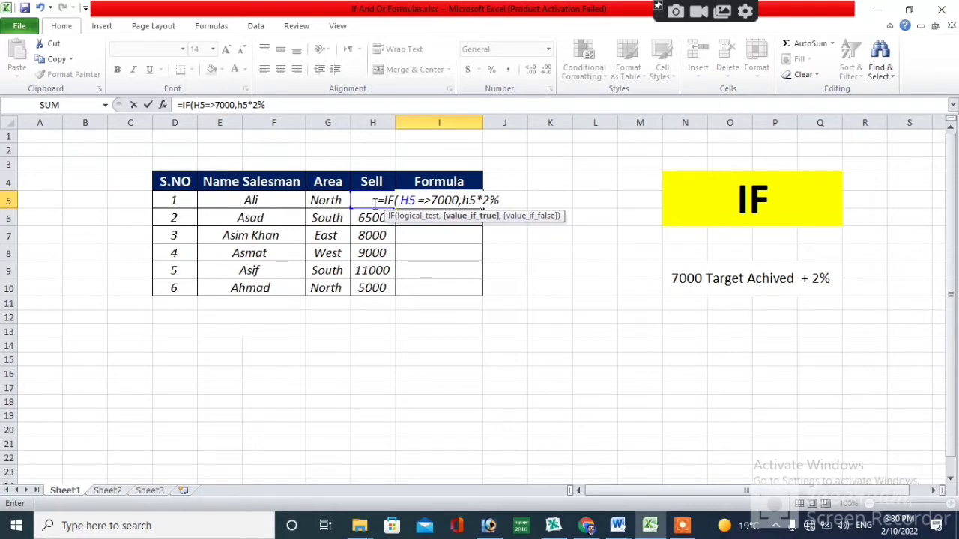
key(BackSpace)
key(BackSpace)
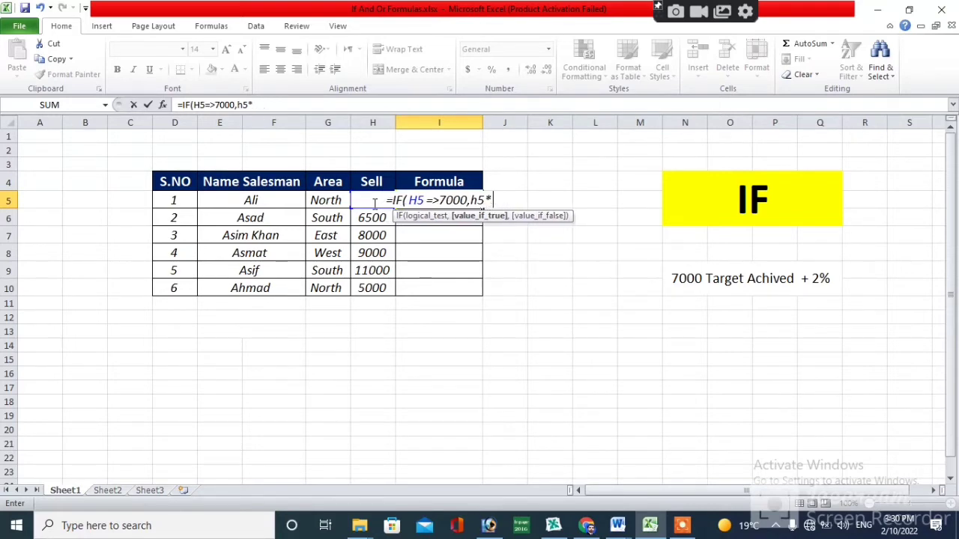
text(5)
key(BackSpace)
text(2)
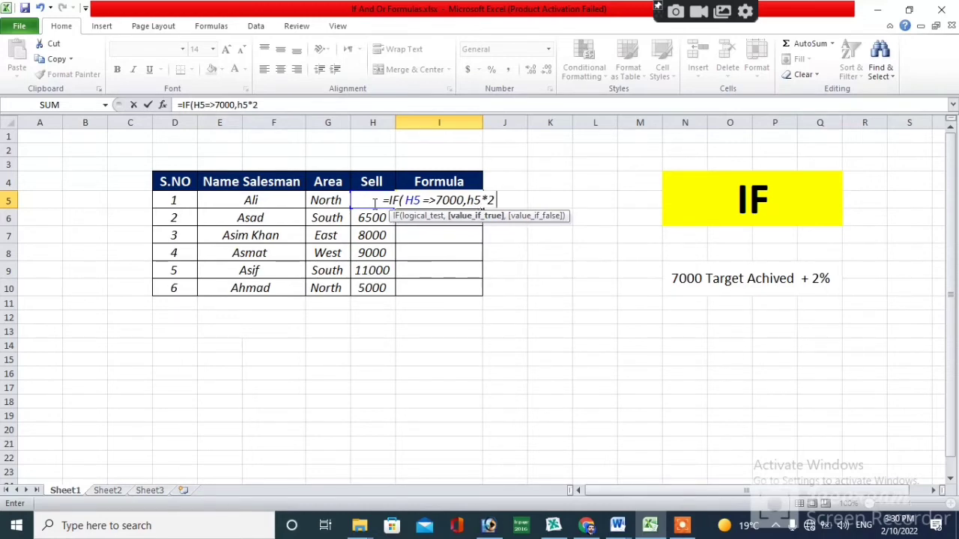
text(5)
key(BackSpace)
text(%)
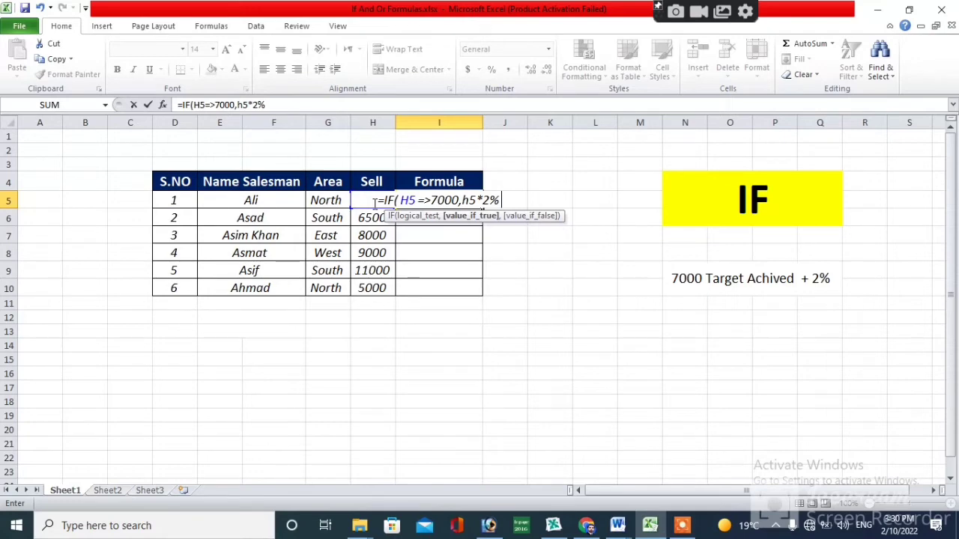
text(,)
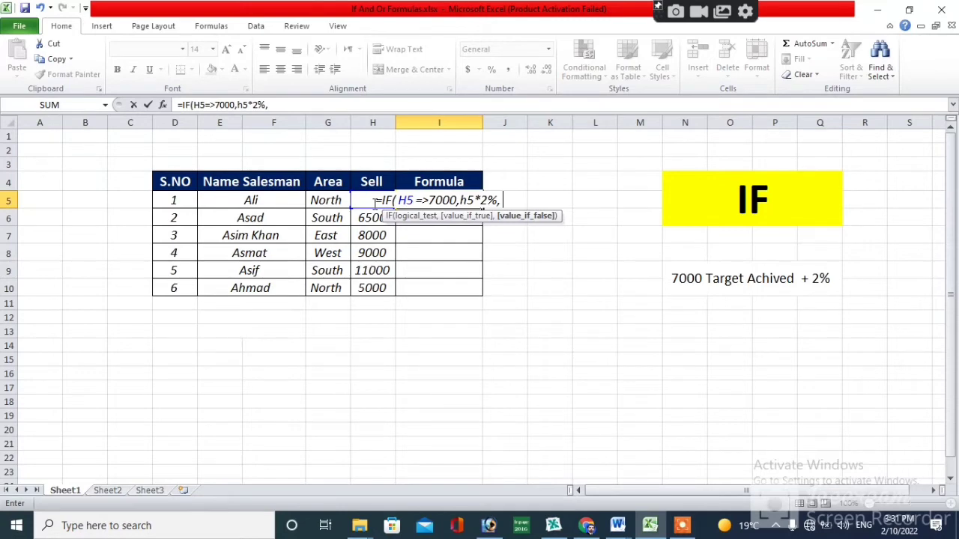
- Add "No Bonus" as the value-if-false argument and complete the I5 formula, accepting the proposed correction
text(")
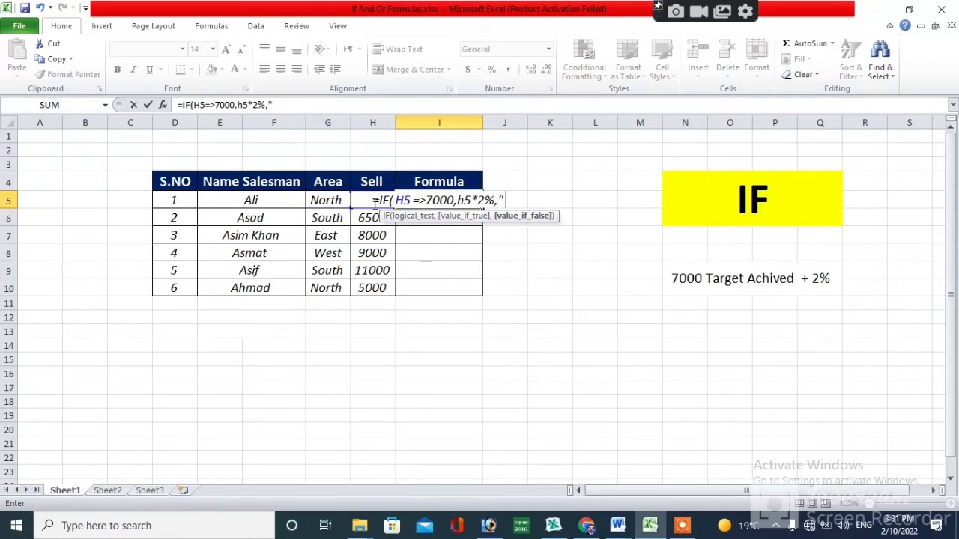
text(No B)
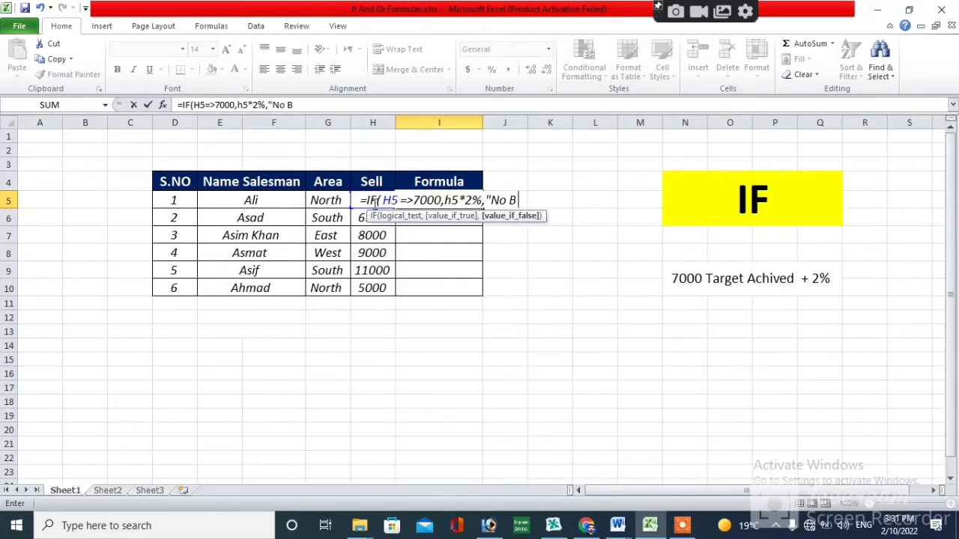
text(onus)
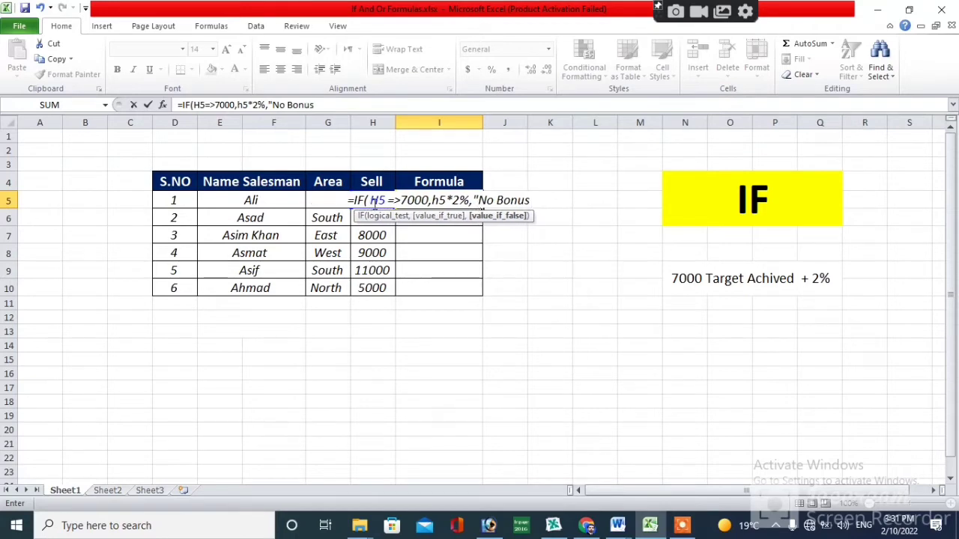
text(")
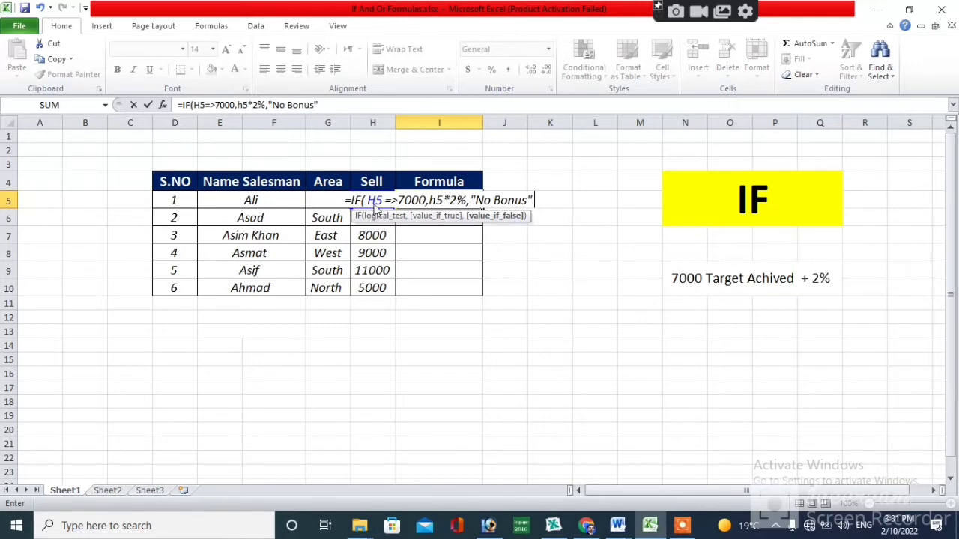
key(Return)
key(Return)
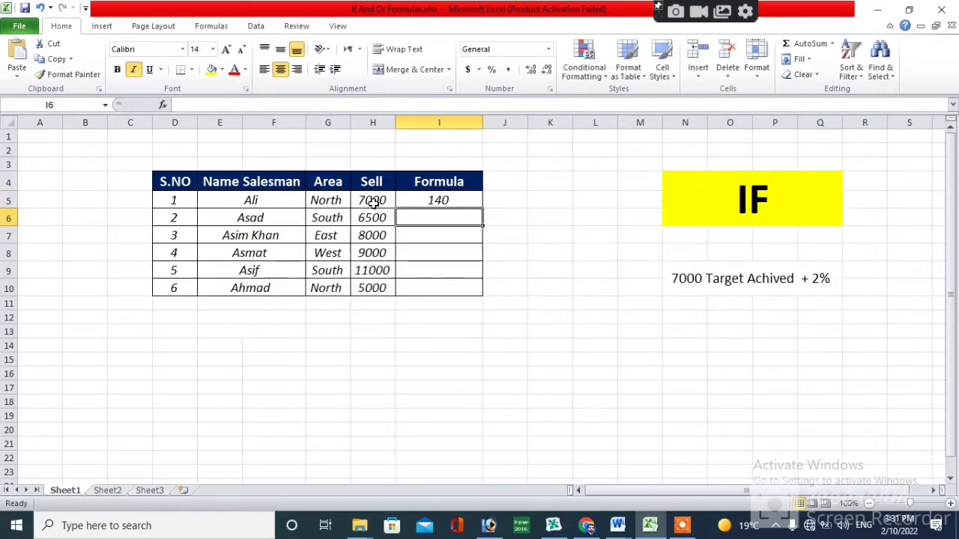
- Copy the IF formula from cell I5 down to I6 and check it against the sales figure in H6
key(Up)
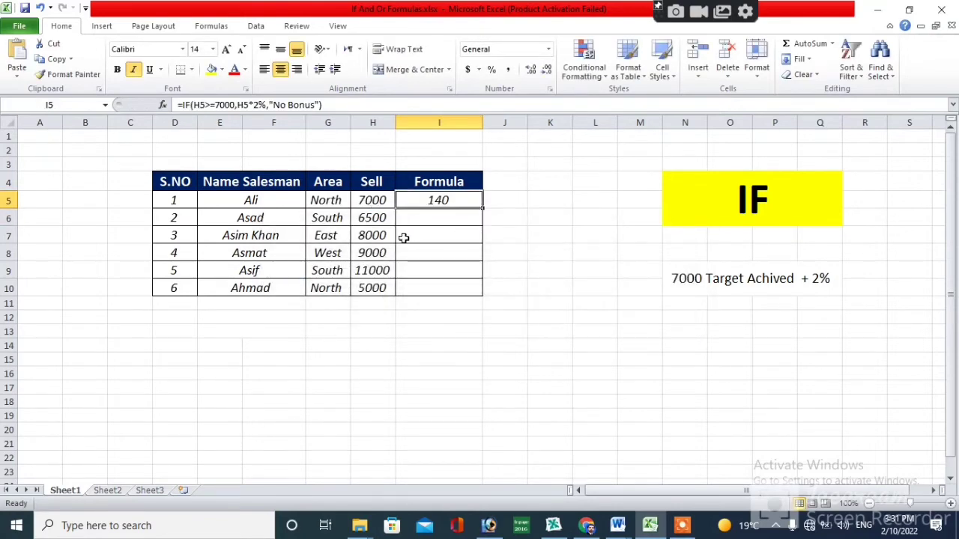
click(427, 218)
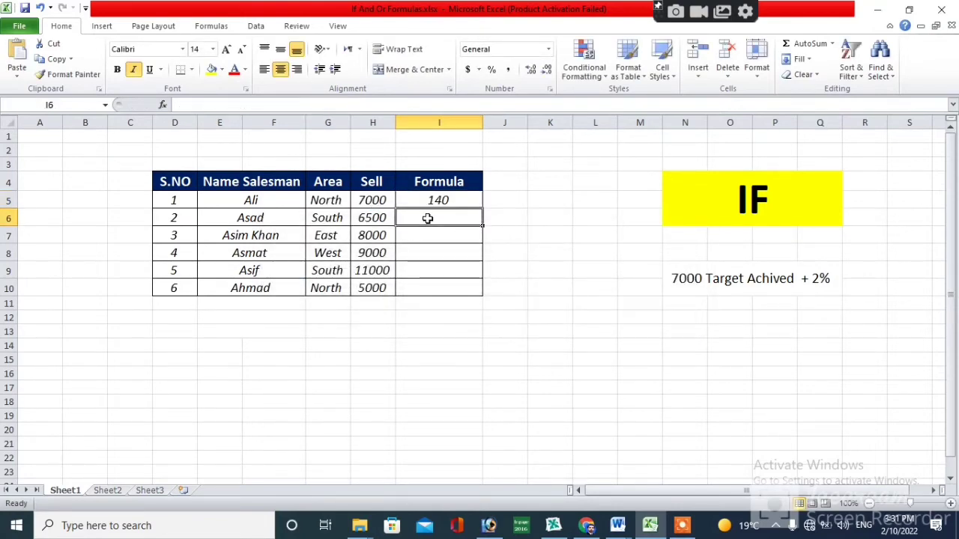
click(374, 199)
click(442, 204)
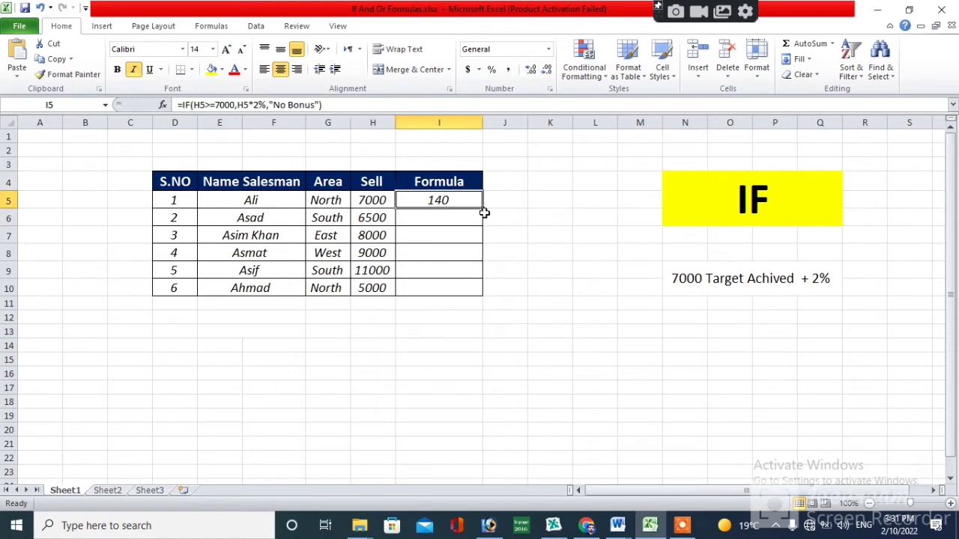
drag(483, 208, 475, 221)
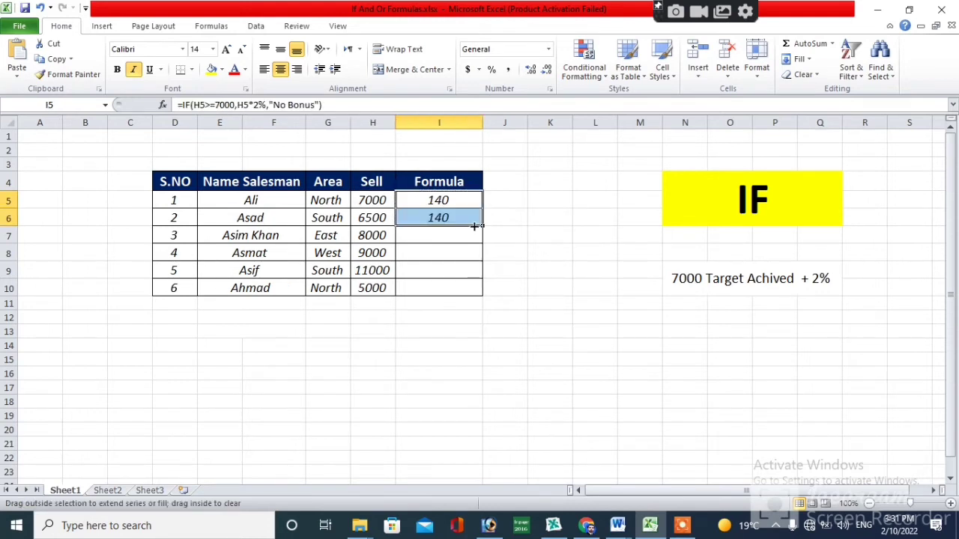
click(442, 250)
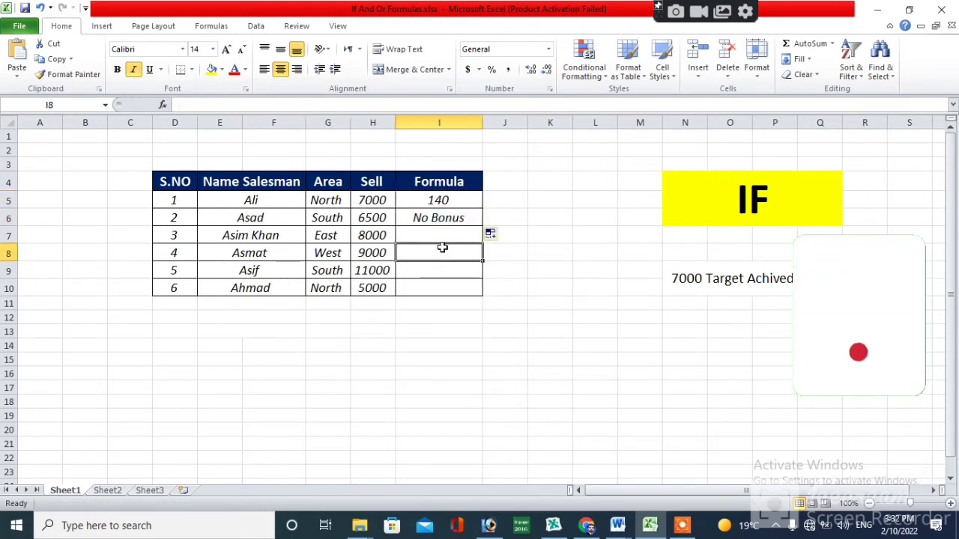
click(373, 219)
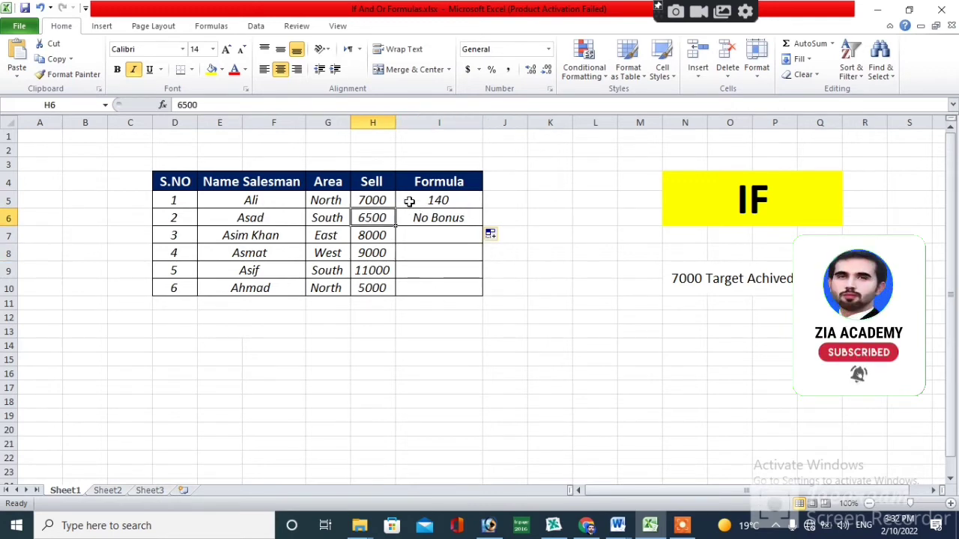
- Fill the IF formula from cell I6 down through I10 for the remaining salesmen
click(950, 505)
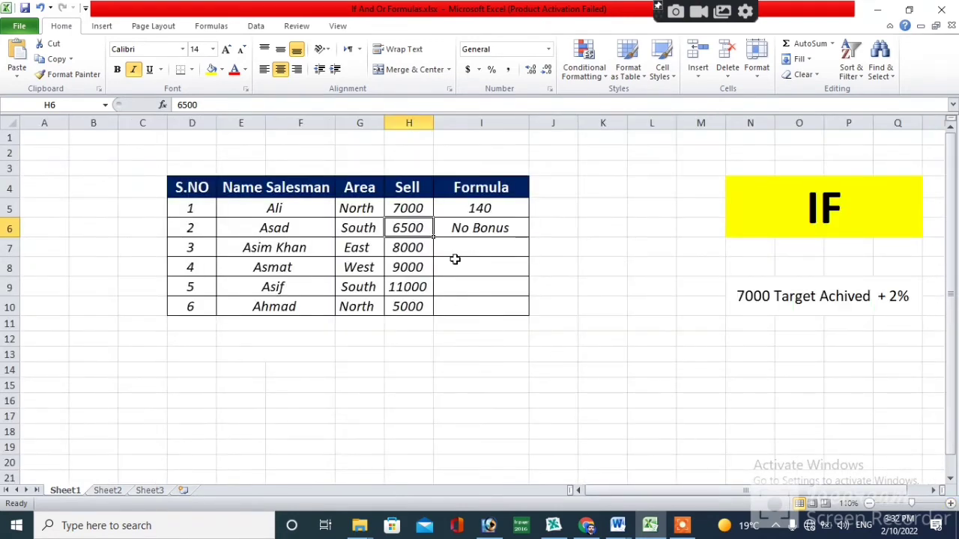
click(480, 226)
drag(530, 241, 524, 311)
click(649, 414)
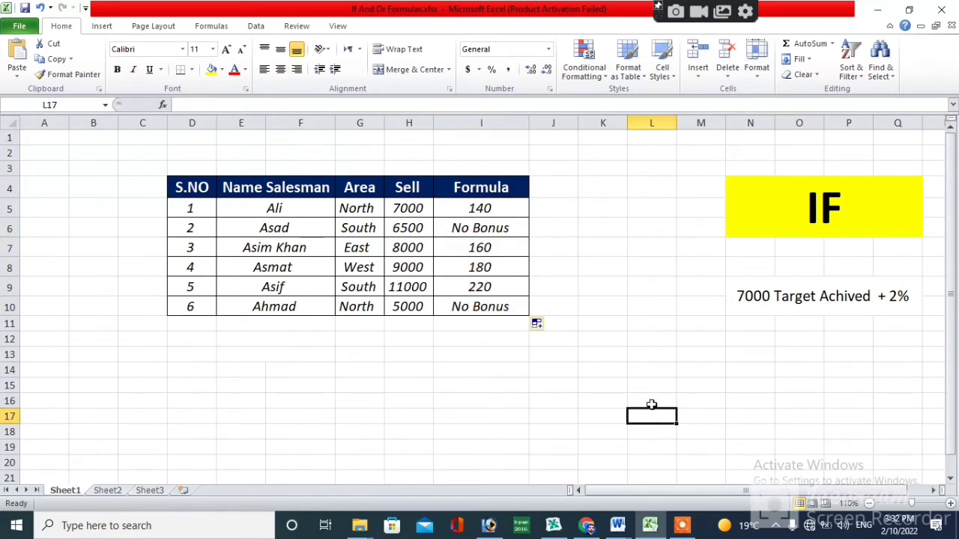
- Review table rows 7 to 10 one by one, comparing each salesman's sales with the formula result
drag(285, 250, 480, 246)
click(292, 265)
drag(292, 264, 449, 269)
drag(274, 285, 479, 289)
drag(259, 306, 489, 314)
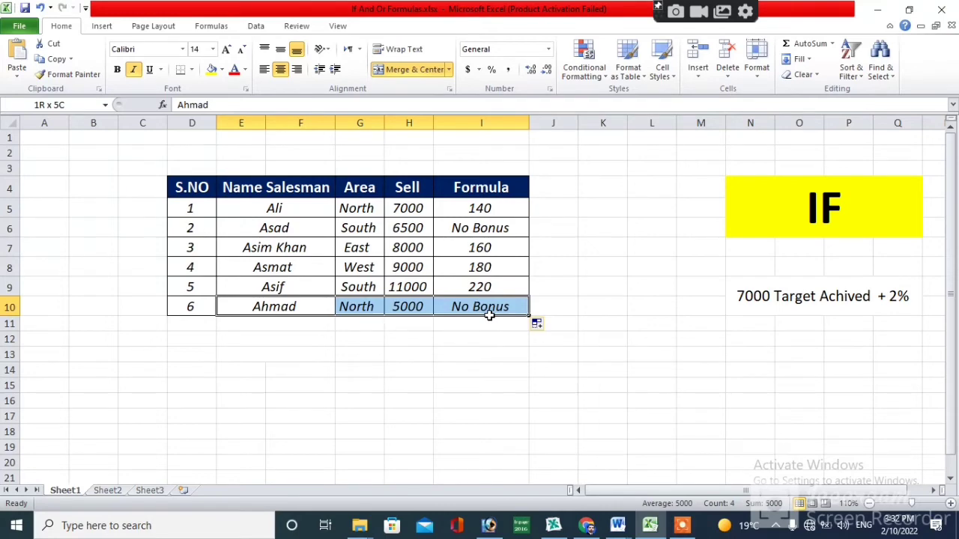
drag(488, 314, 489, 314)
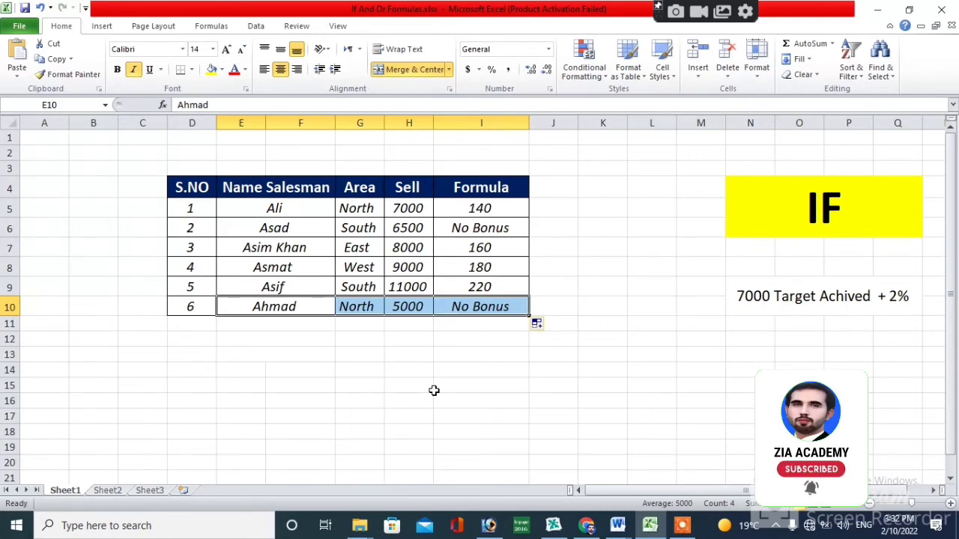
click(571, 415)
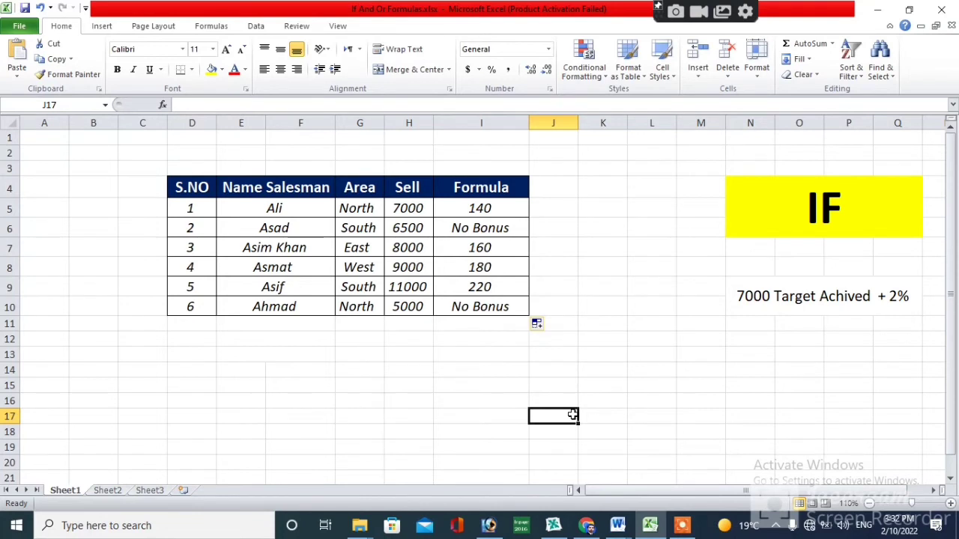
click(466, 403)
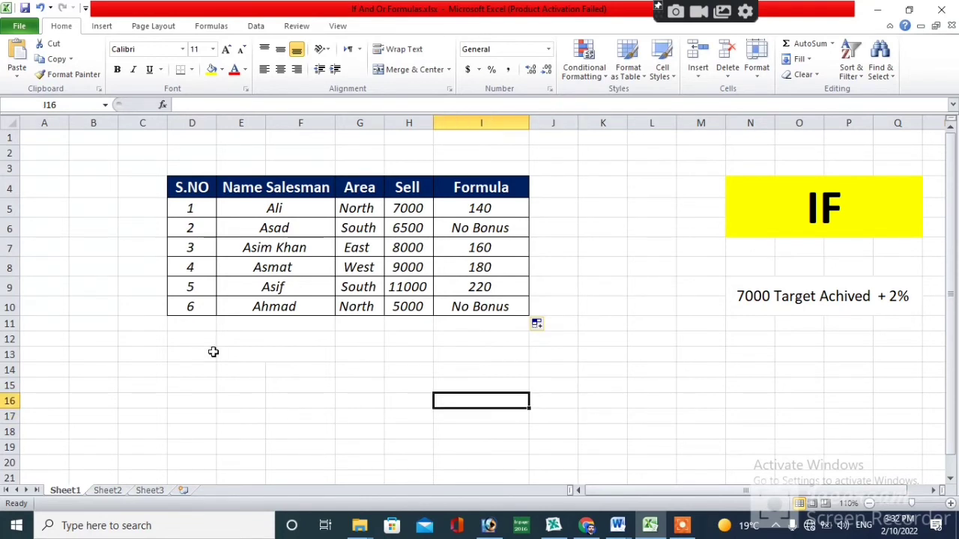
- Enter the second salesman's name in cell D16 below the table
click(196, 401)
text(Asad)
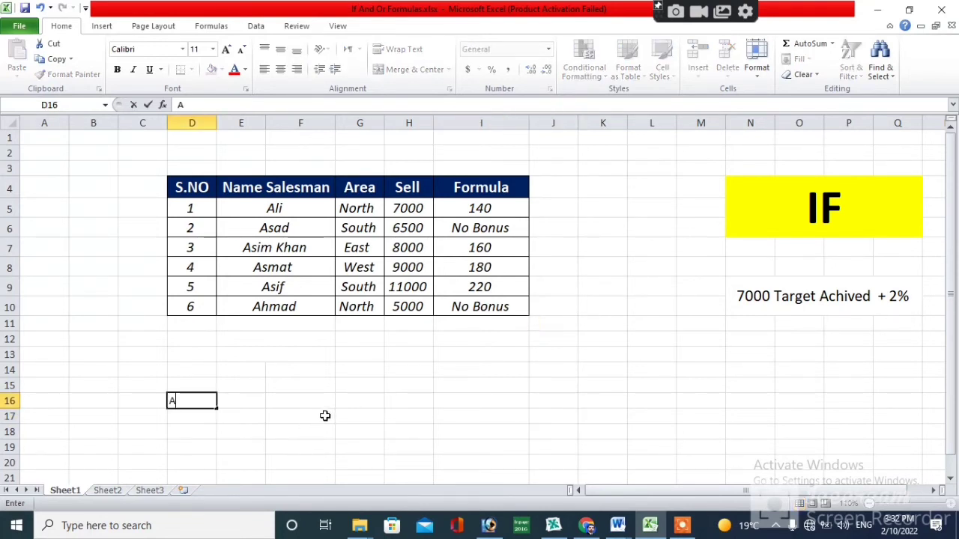
click(360, 416)
click(285, 401)
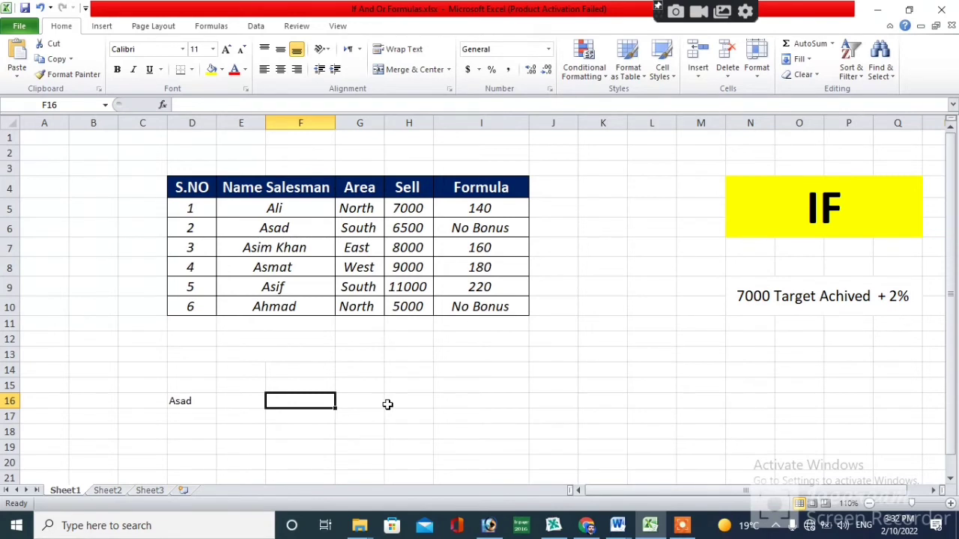
- Enter an IF formula in F16 that returns "Yes" when D16 equals the second salesman's name and "No" otherwise
text(=if)
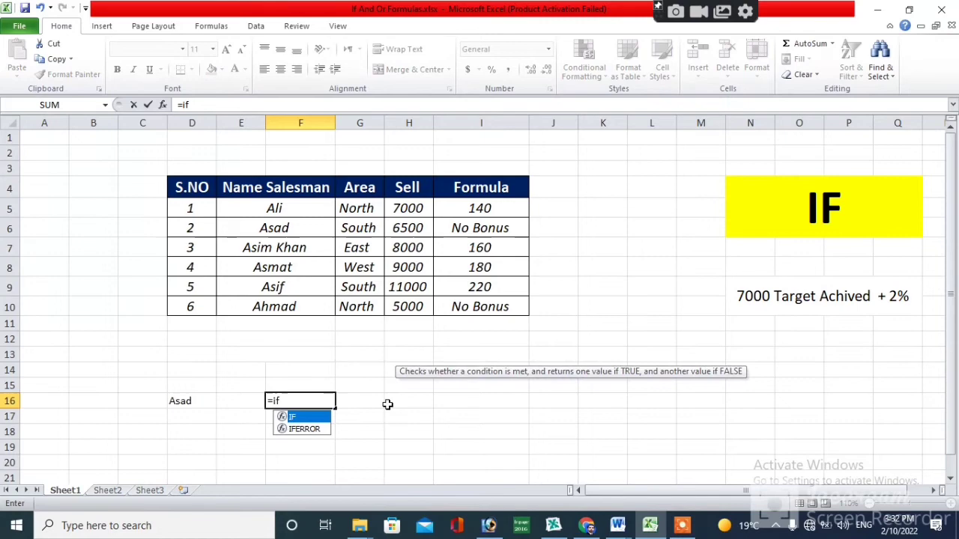
key(Tab)
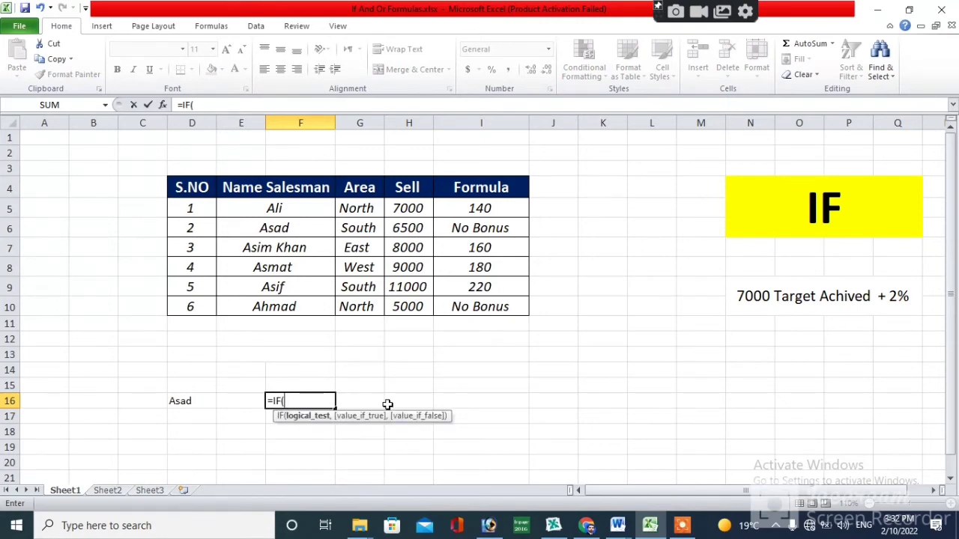
click(197, 400)
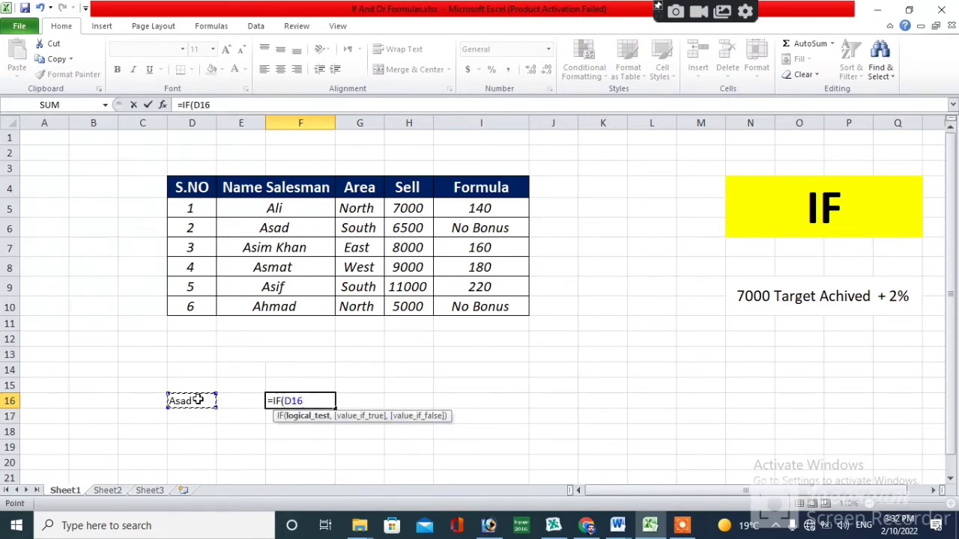
text(=)
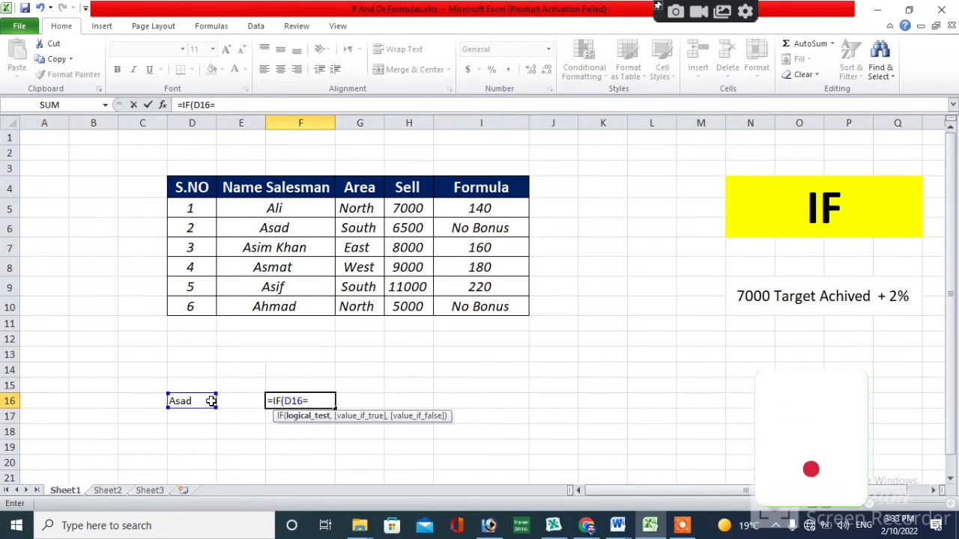
text(")
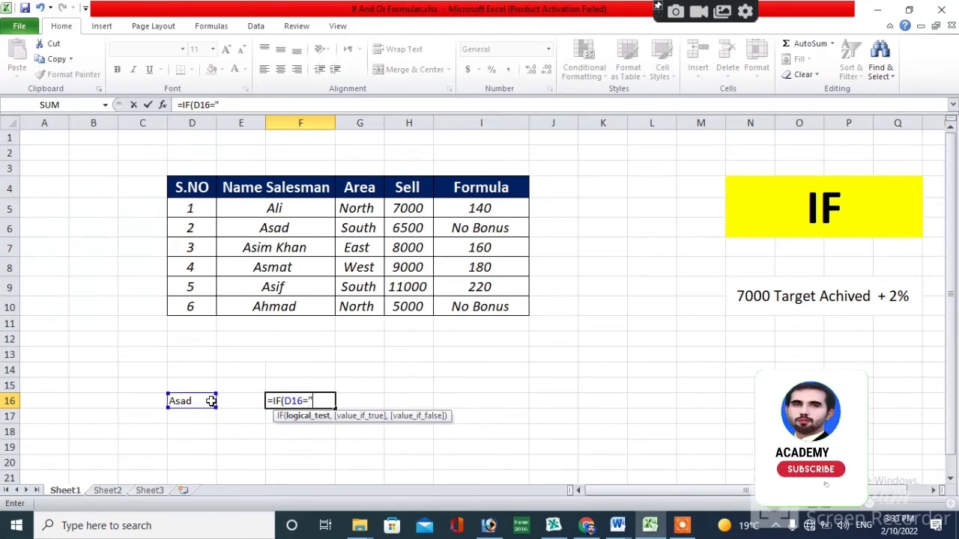
text(Asad)
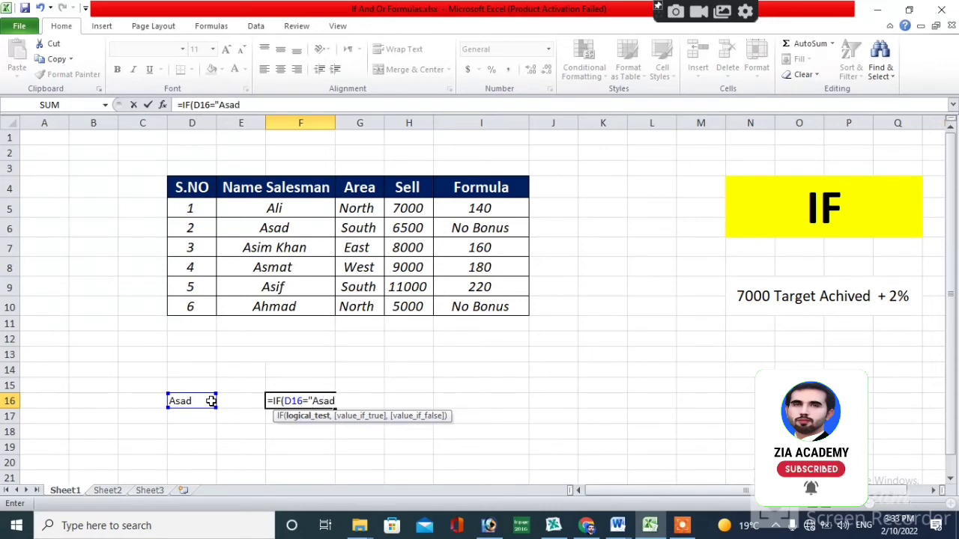
text(",)
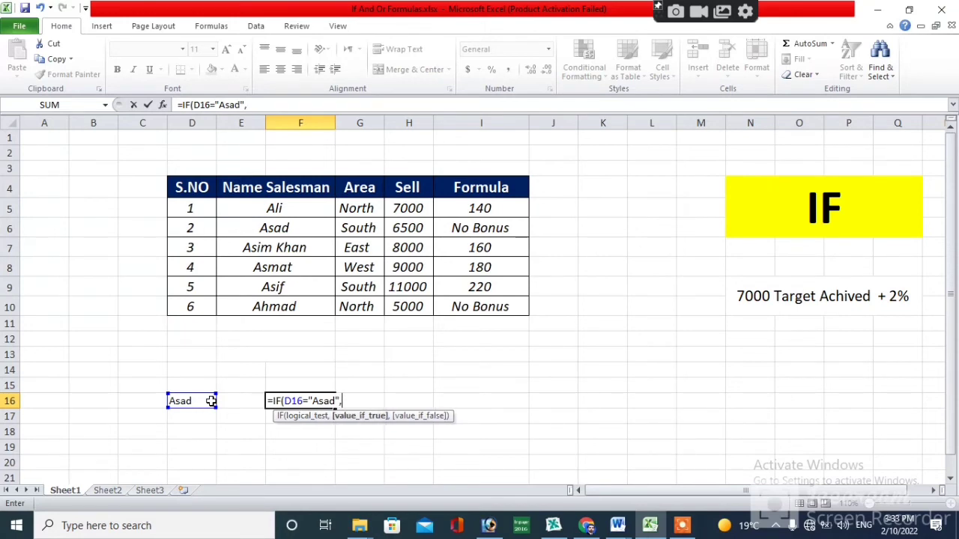
text("Yes",)
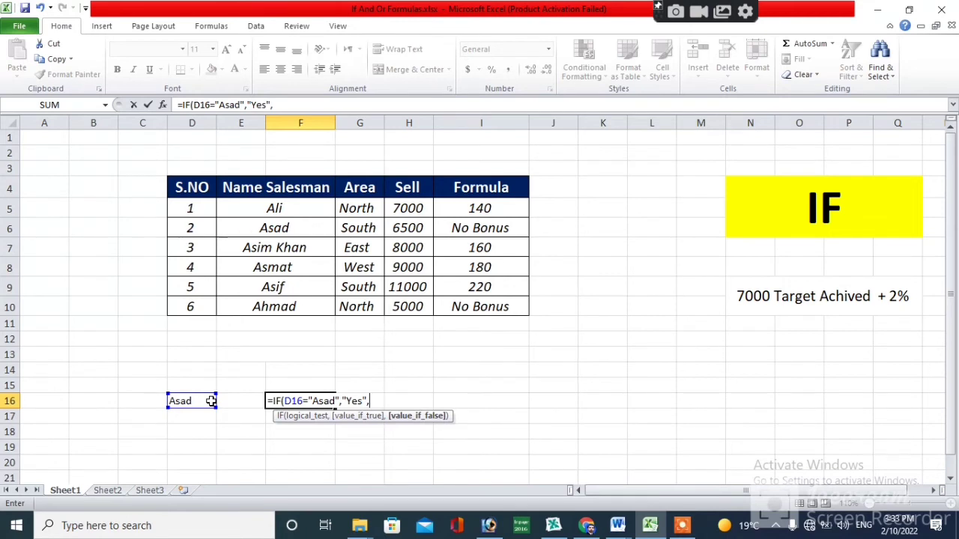
text("No")
text())
key(Return)
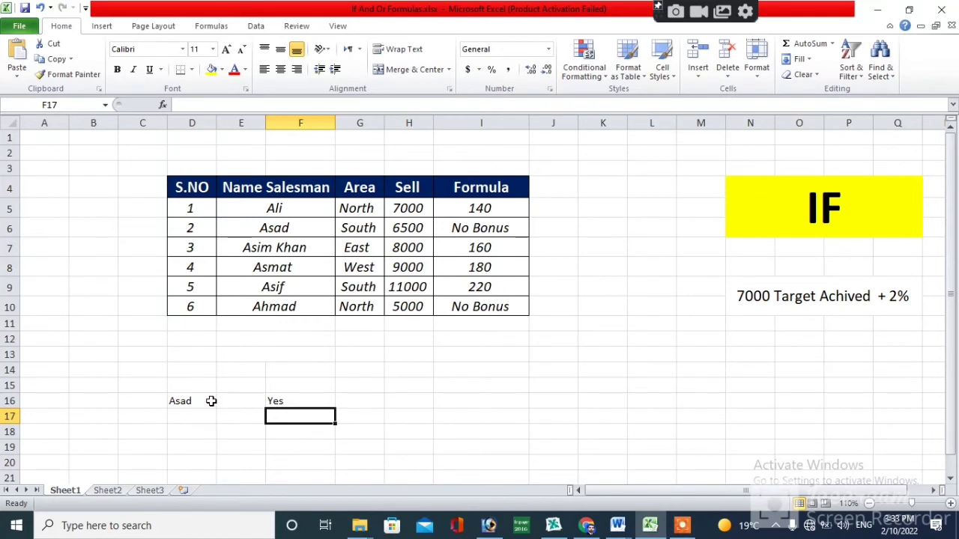
- Enlarge the text in D16:F16 to font size 20 and centre it horizontally
drag(180, 400, 308, 403)
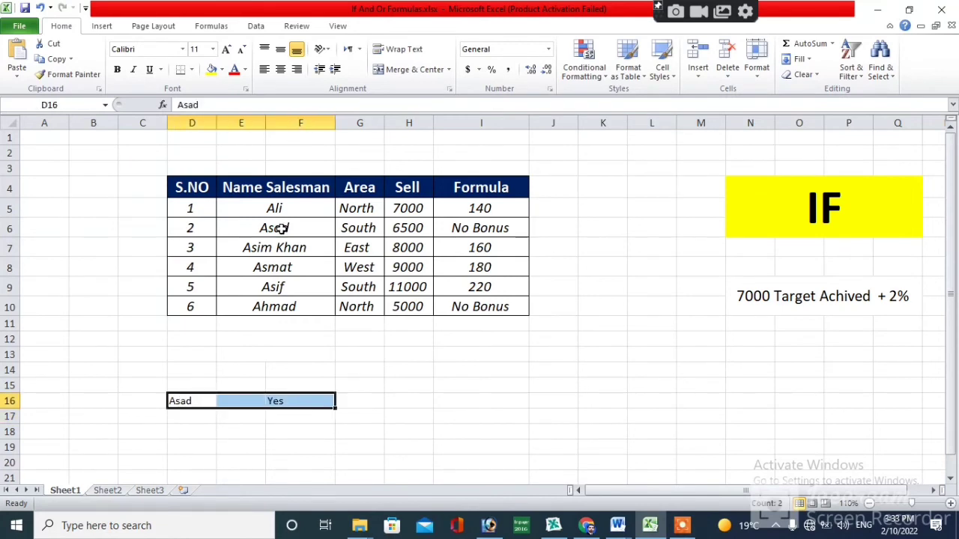
click(229, 50)
click(228, 50)
click(229, 50)
click(228, 50)
click(228, 51)
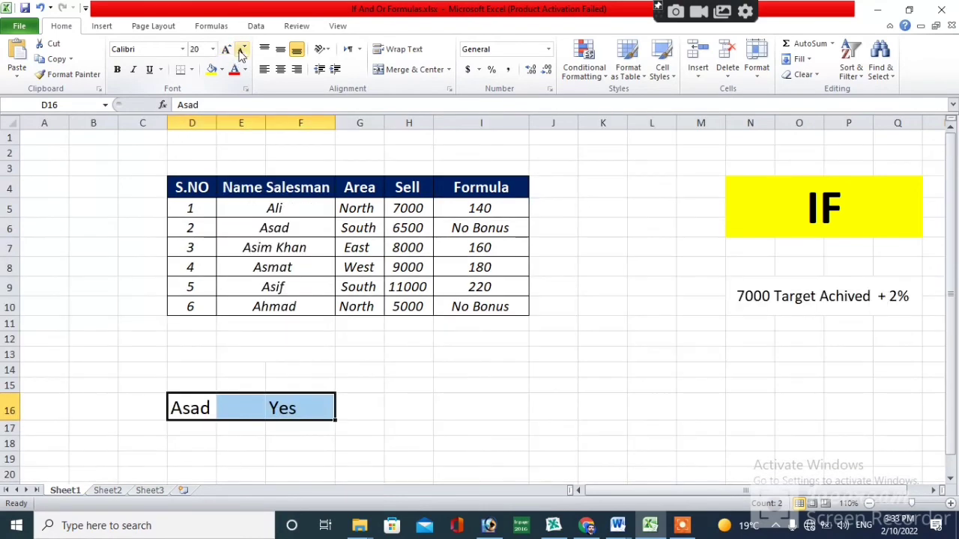
click(281, 69)
click(413, 365)
- Test the F16 formula by changing D16 to the third salesman's first name and back to the second salesman's name
click(197, 409)
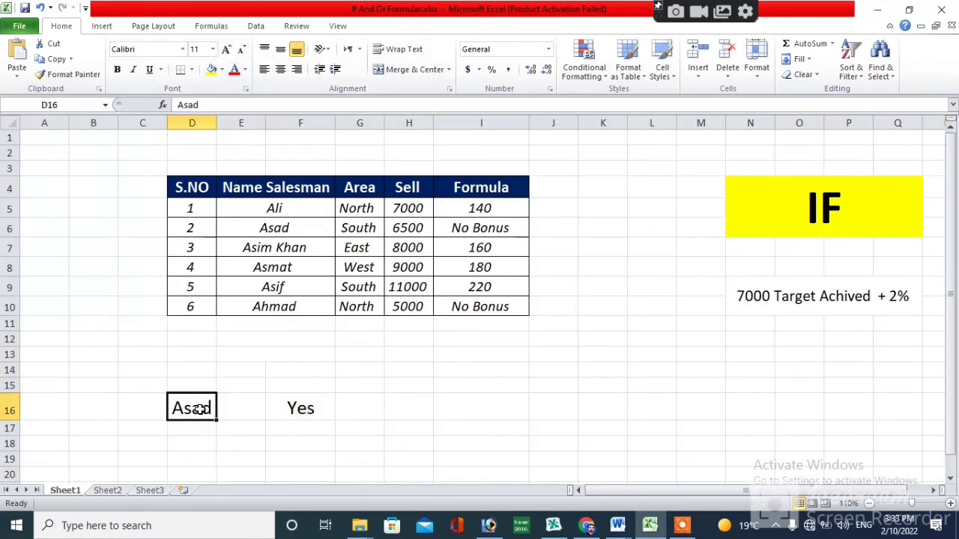
text(Asi)
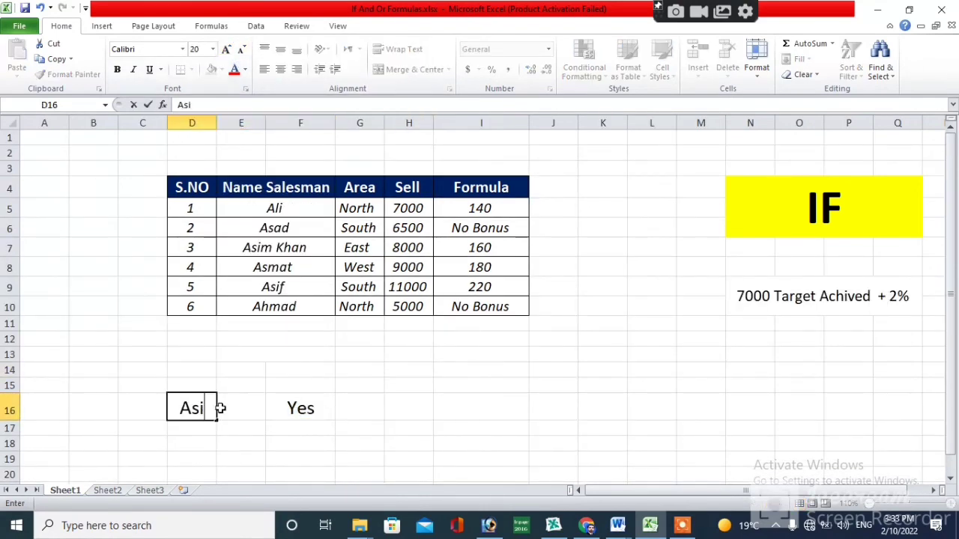
text(m)
click(462, 433)
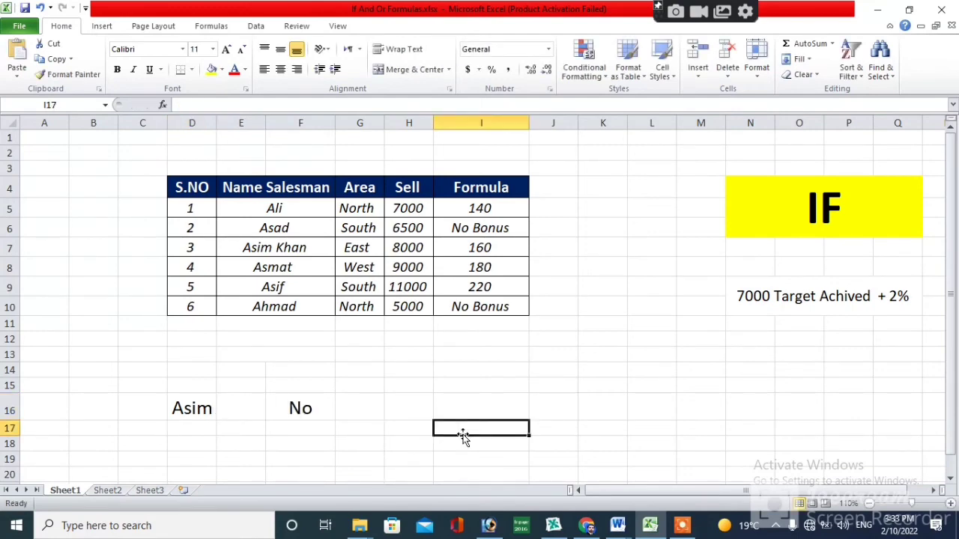
click(193, 408)
text(Asad)
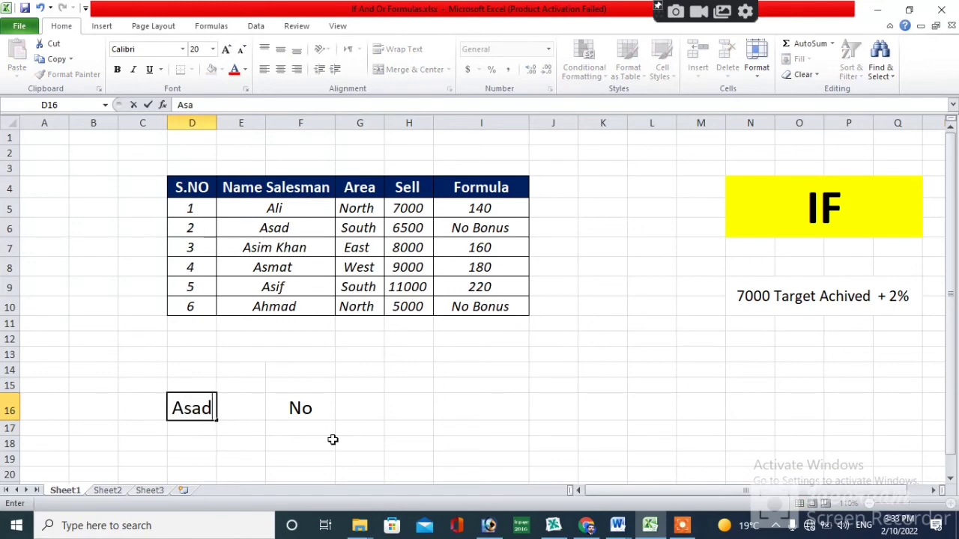
click(409, 453)
- Replace the name in D16 with the first salesman's name to test the F16 formula with a non-matching entry
click(199, 412)
text(A)
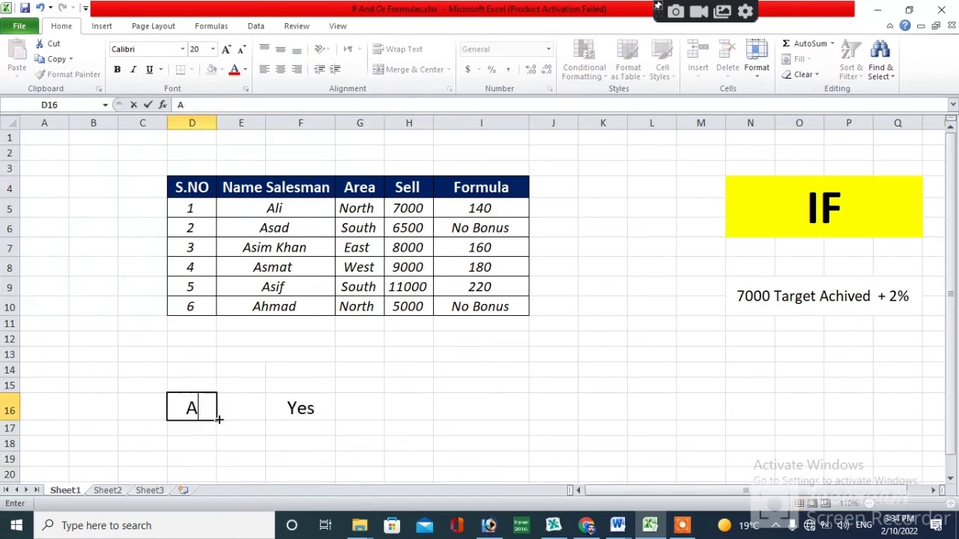
text(li)
click(352, 465)
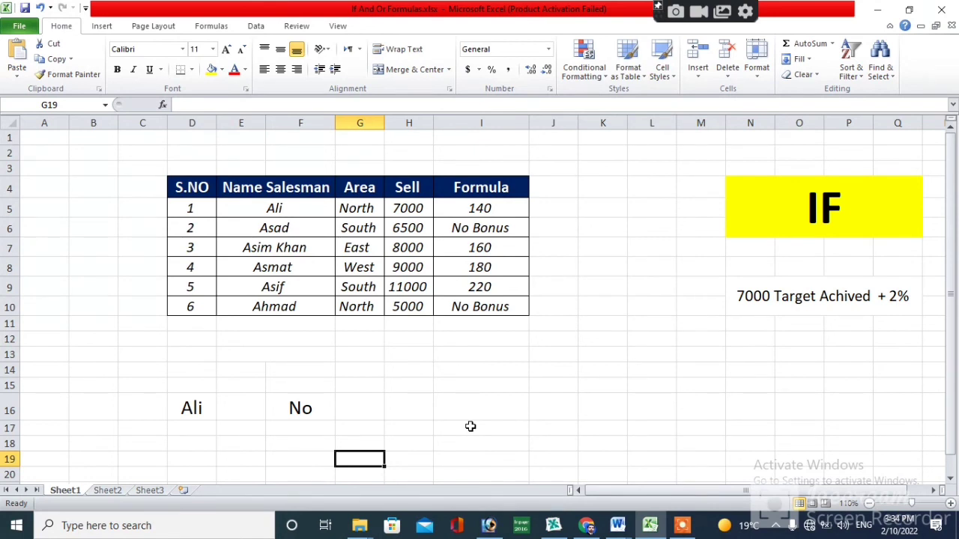
click(483, 206)
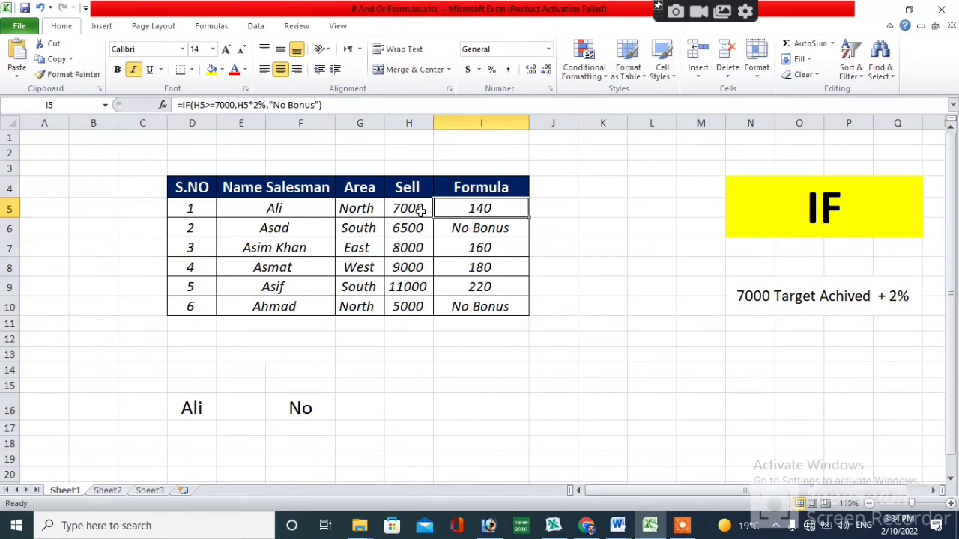
click(682, 525)
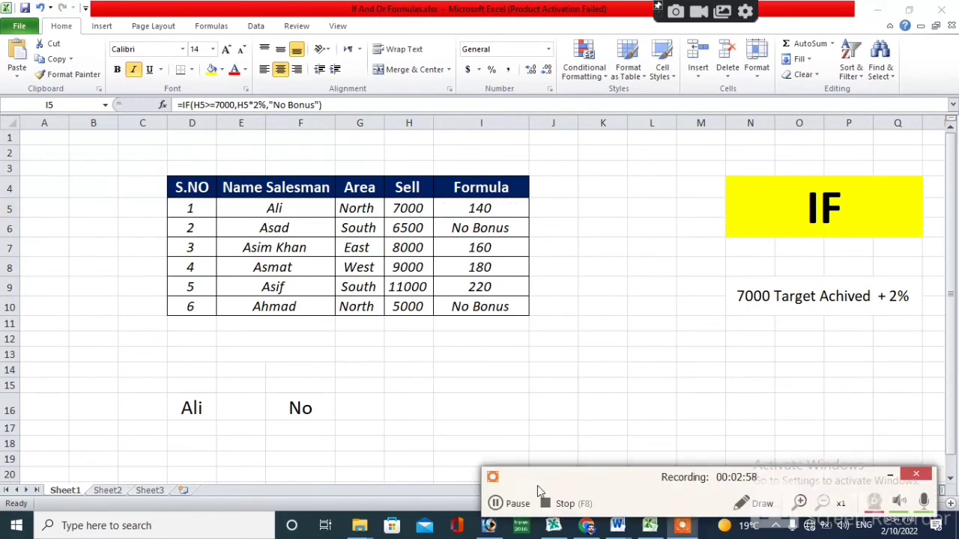